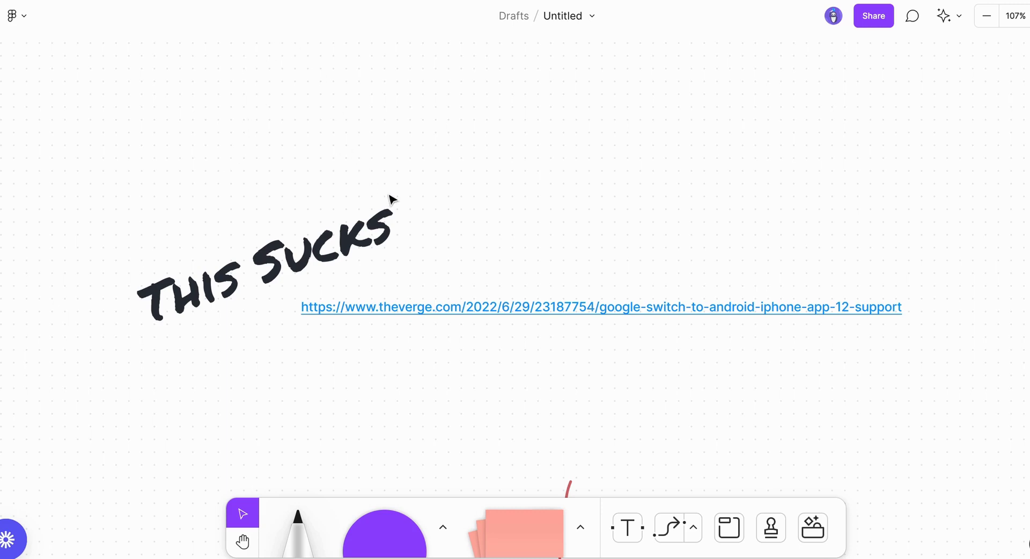
Examine the raw article URL and the link preview card below it on the board.
scroll(493, 247, down, 1)
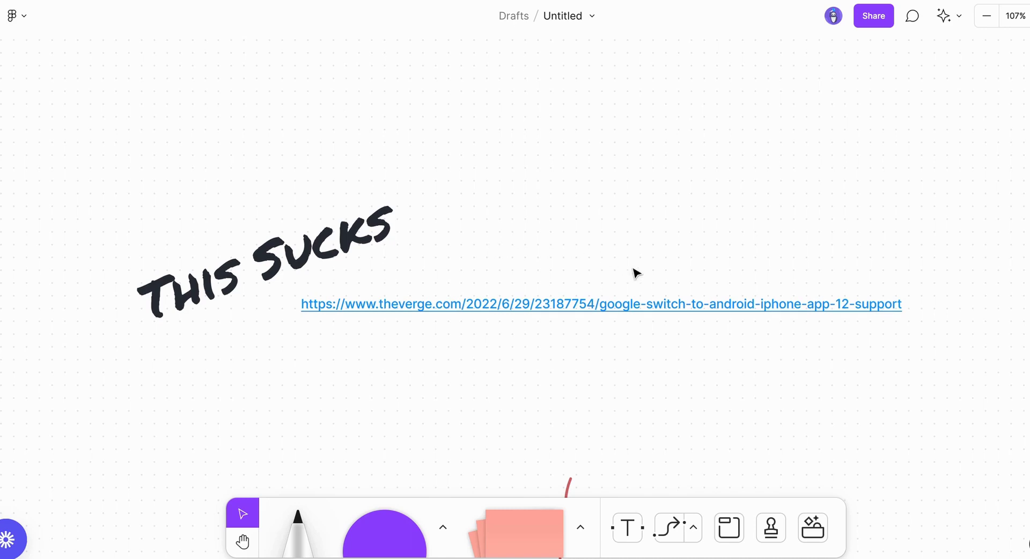
scroll(613, 265, down, 2)
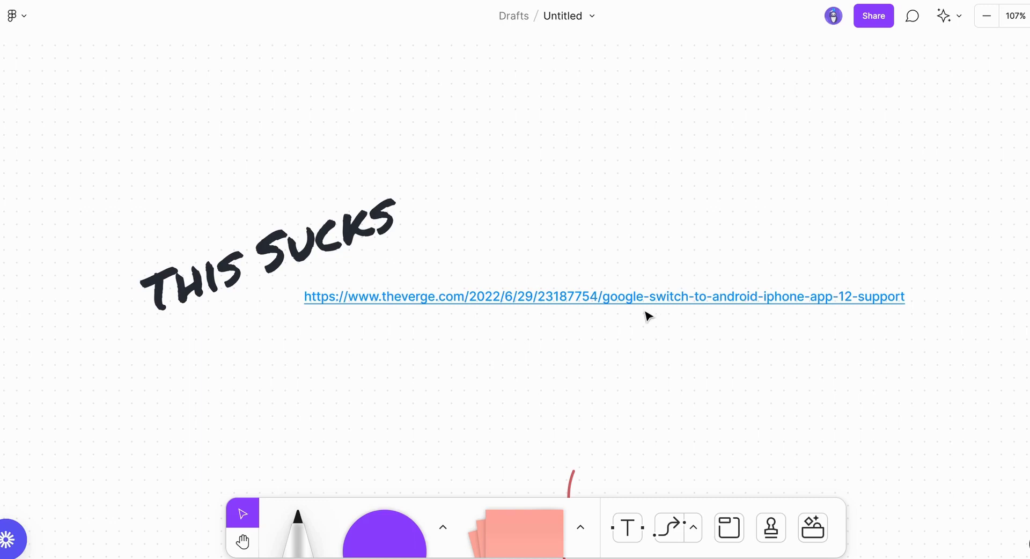
scroll(642, 368, down, 5)
scroll(642, 368, down, 6)
scroll(641, 370, down, 5)
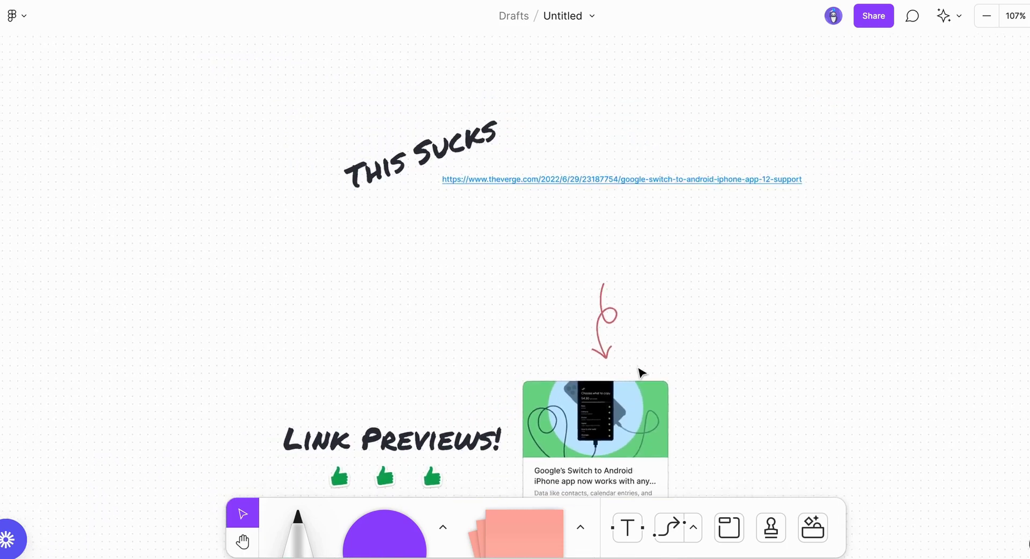
scroll(642, 370, down, 3)
scroll(642, 371, down, 1)
scroll(642, 371, left, 1)
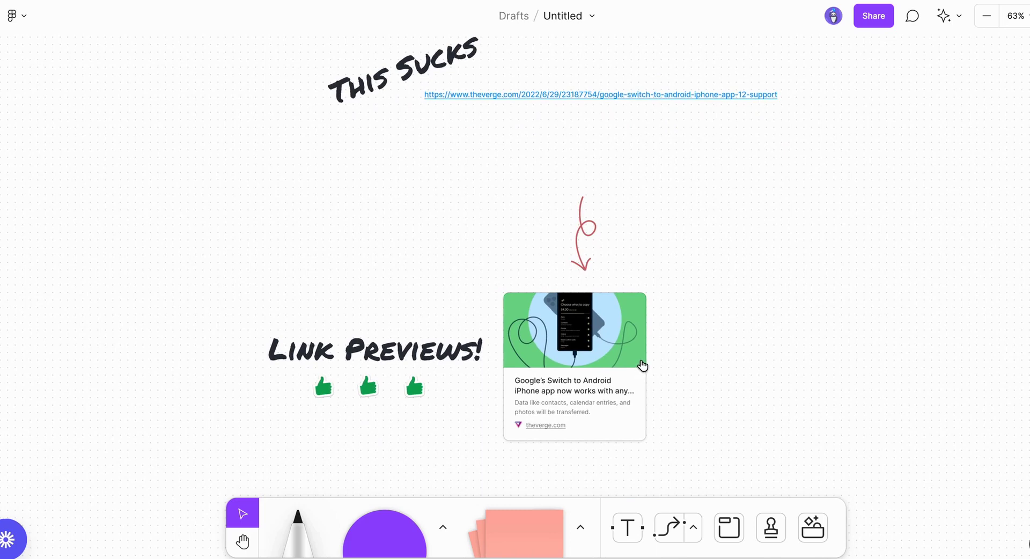
scroll(642, 365, up, 2)
scroll(642, 365, left, 1)
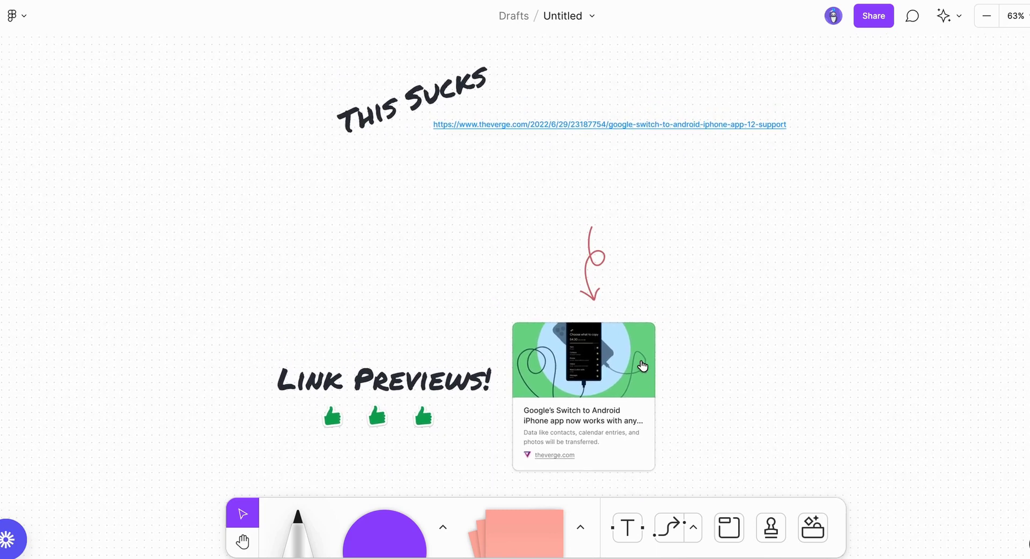
scroll(642, 367, up, 3)
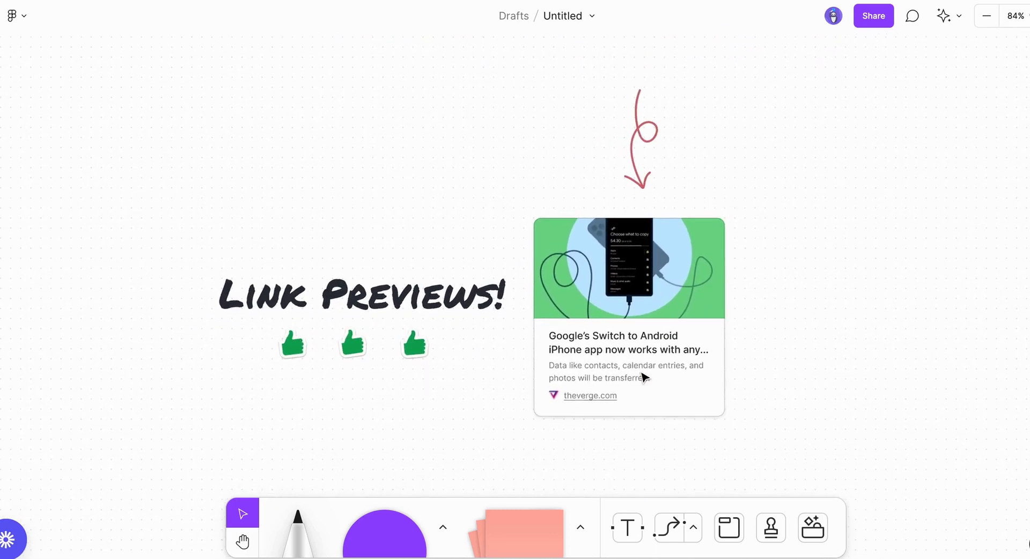
scroll(644, 376, right, 1)
scroll(644, 375, down, 1)
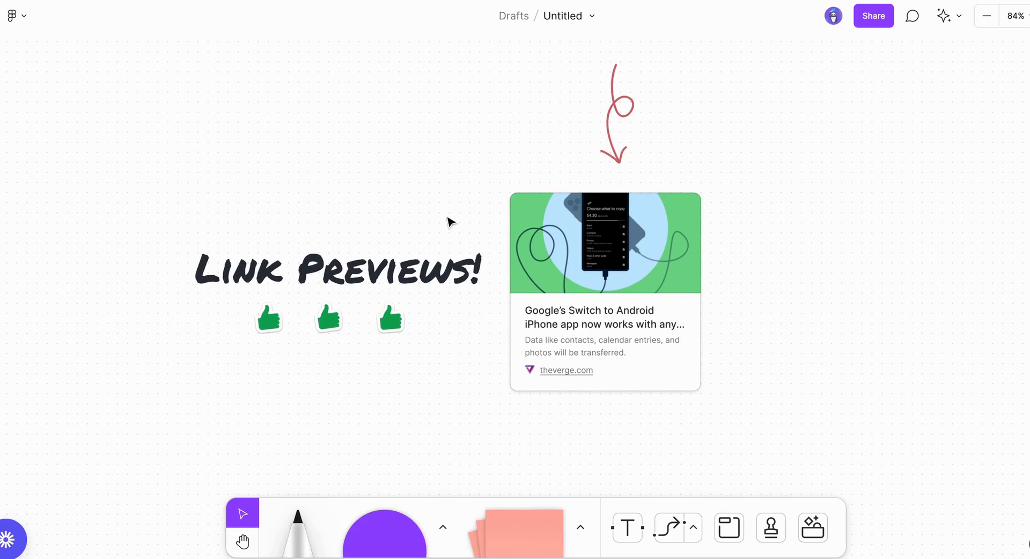
scroll(449, 221, up, 5)
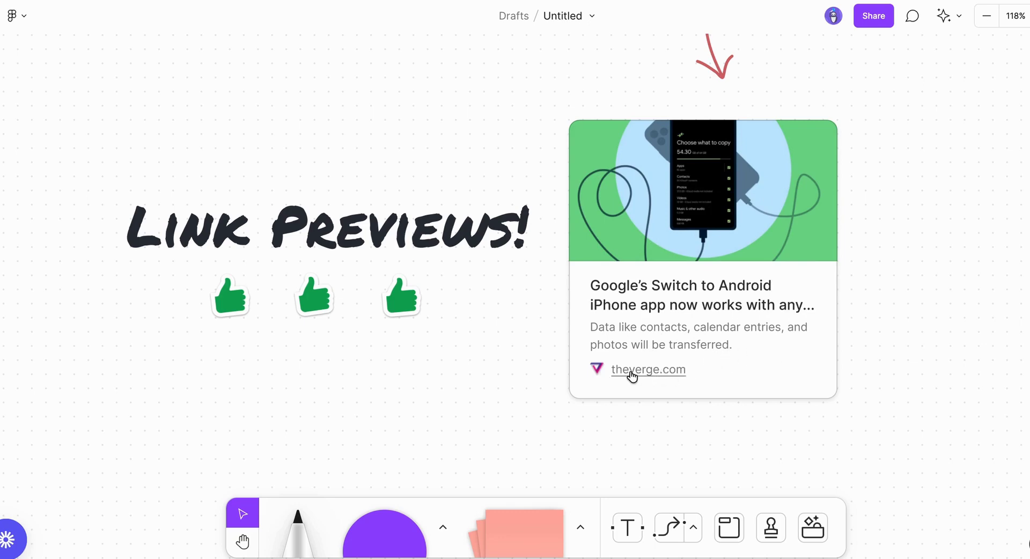
scroll(904, 327, left, 2)
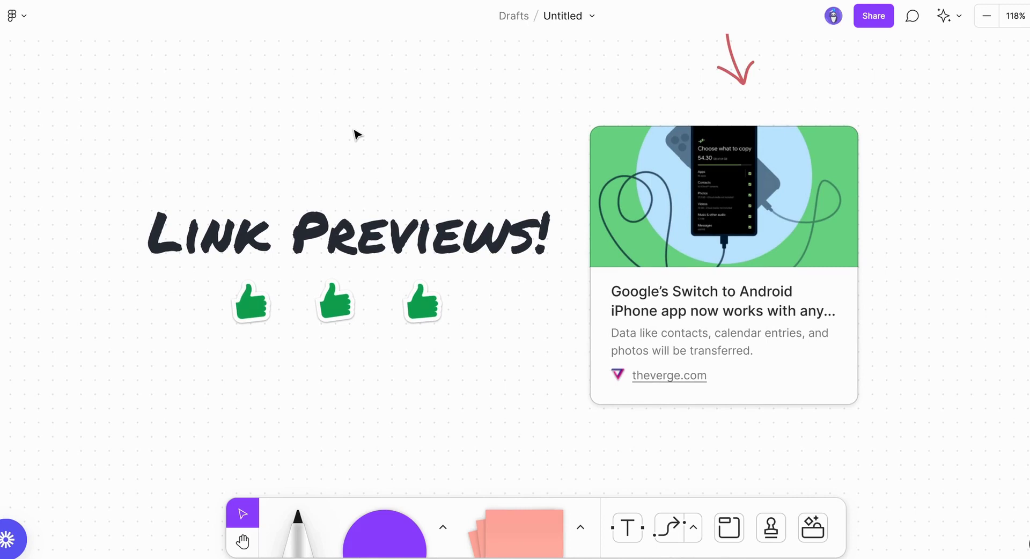
scroll(356, 133, down, 1)
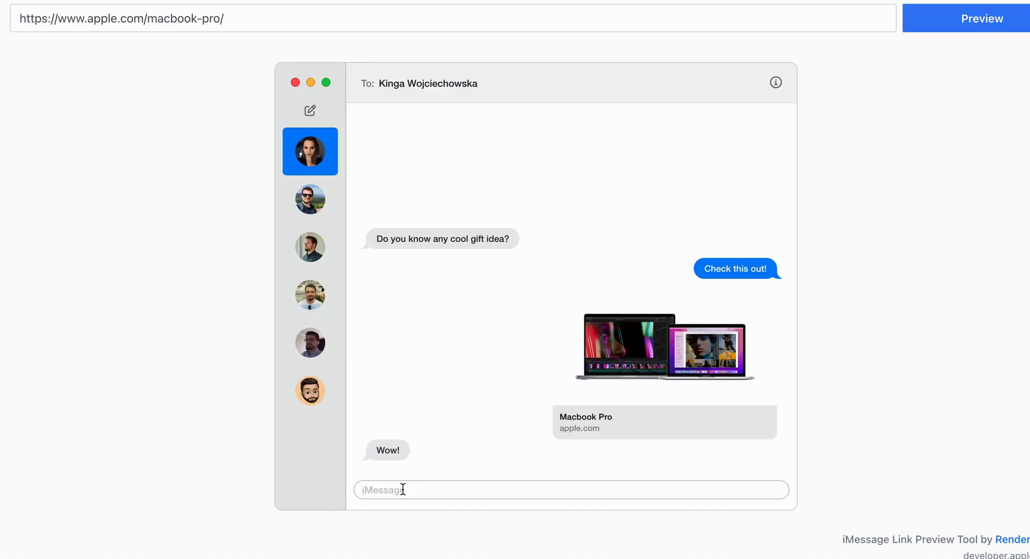
click(403, 489)
triple_click(208, 23)
text(https://www.theverge.com/2022/6/29/23187754/google-switch-to-android-iphone-app-12-support)
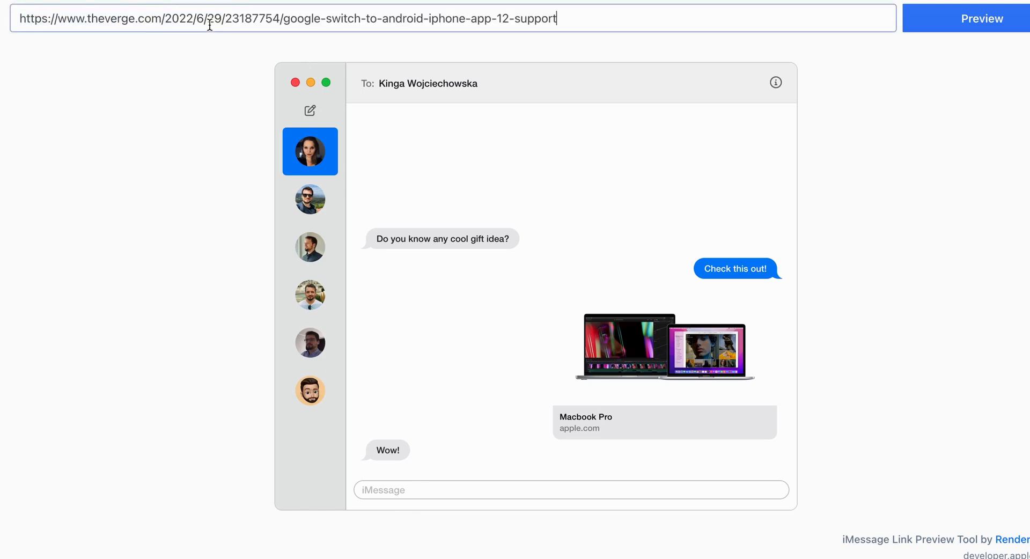
click(941, 27)
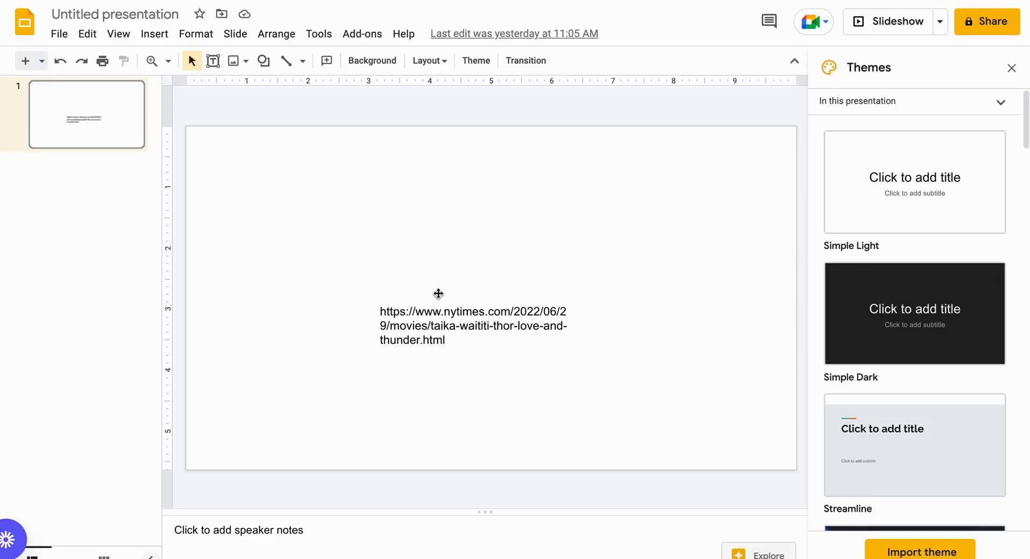
Delete the text box holding the New York Times URL from the slide.
click(409, 306)
click(429, 297)
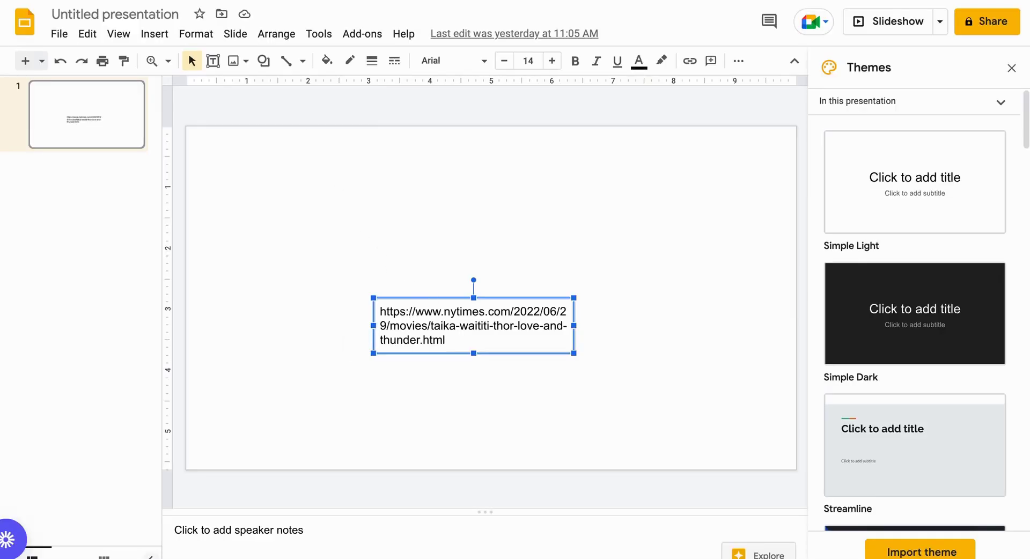
key(Delete)
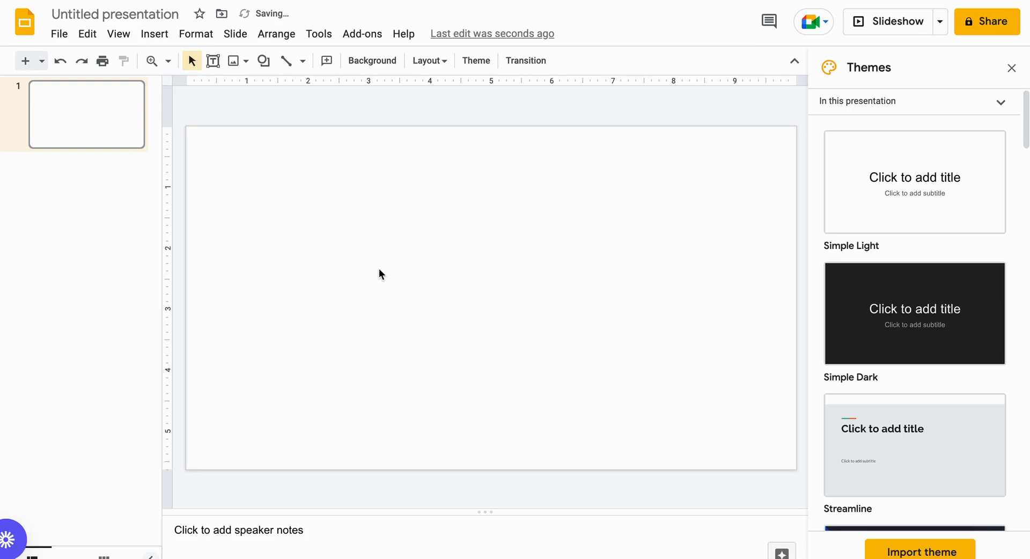
click(362, 259)
text(https://www.theverge.com/2022/6/29/23187754/google-switch-to-android-iphone-app-12-support)
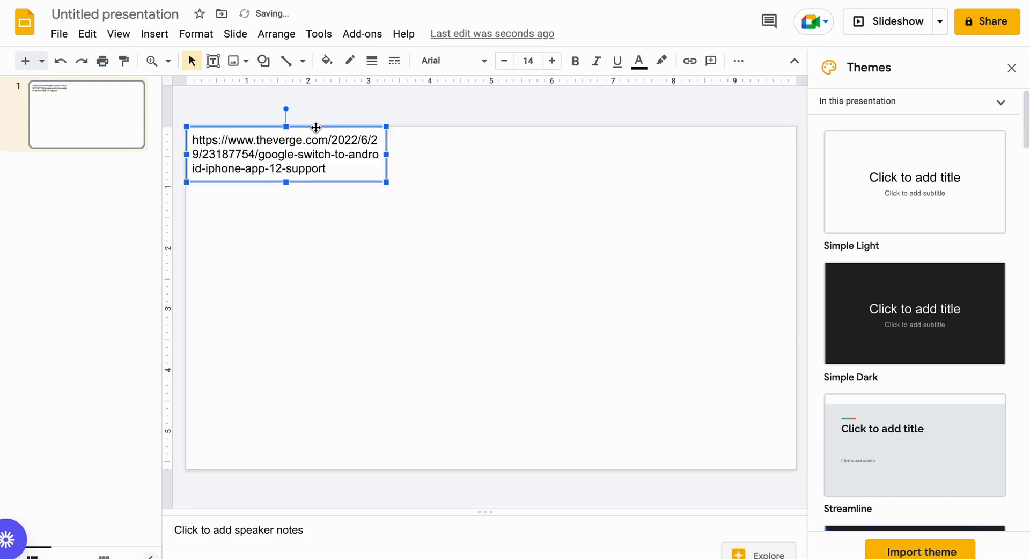
drag(316, 128, 444, 205)
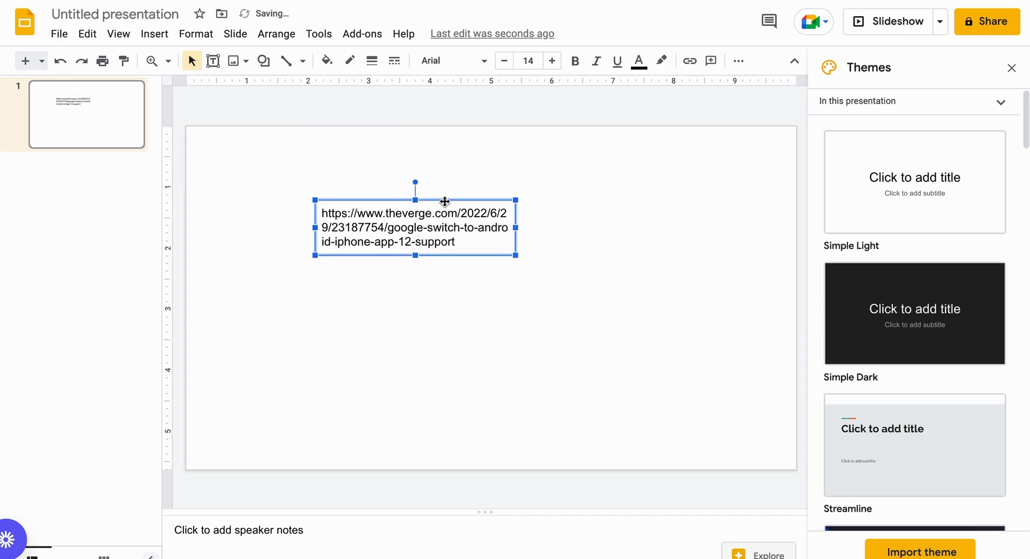
Duplicate the Verge URL text box so that two copies sit side by side on the slide.
click(451, 307)
click(455, 210)
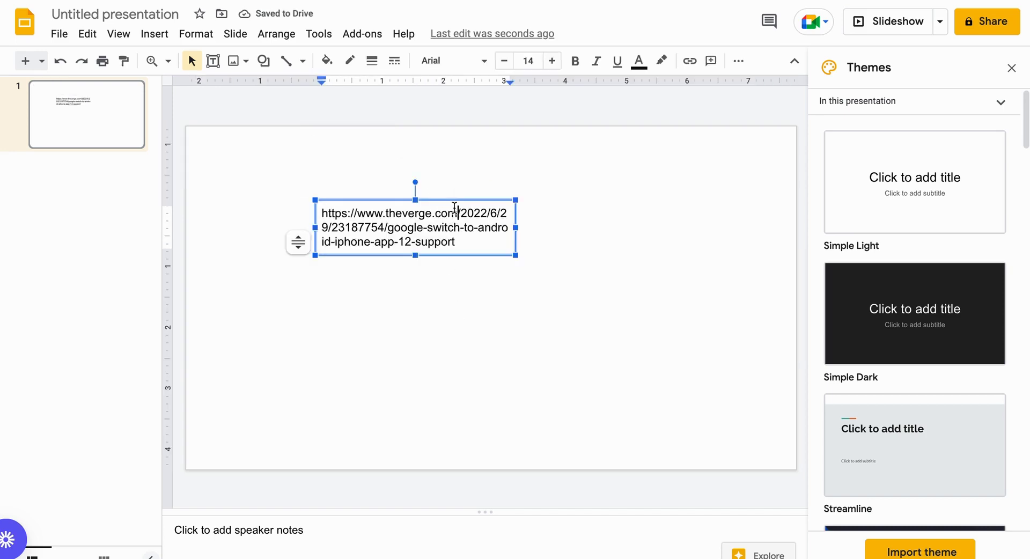
drag(473, 205, 652, 236)
Copy the URL from the original text box and apply it as a hyperlink to the duplicate's text.
click(357, 251)
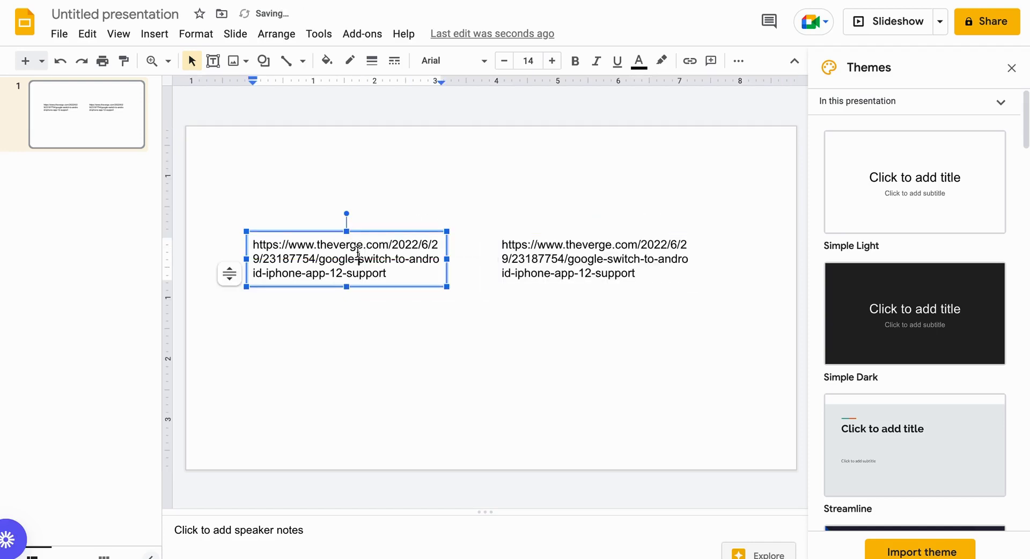
triple_click(358, 252)
key(ctrl+c)
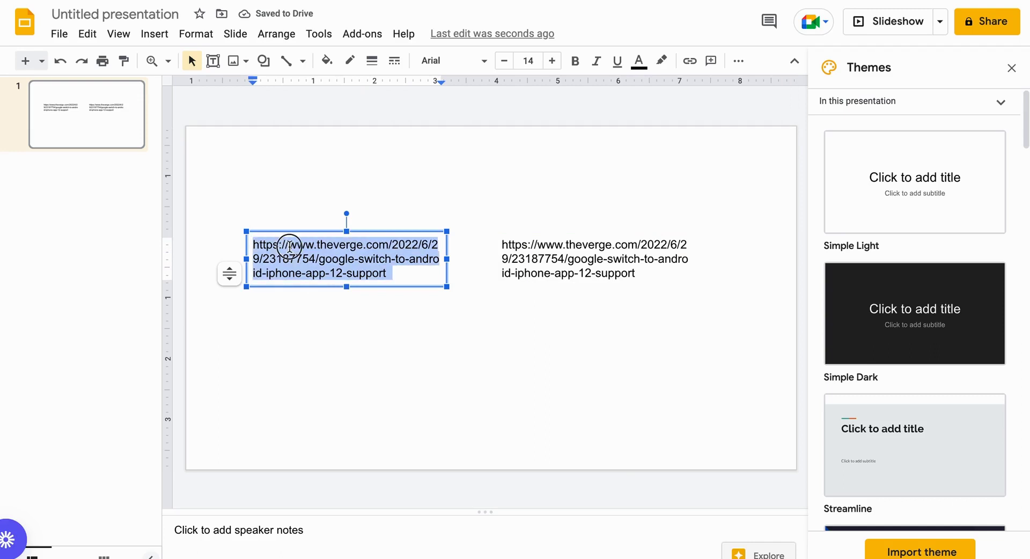
click(604, 260)
triple_click(605, 260)
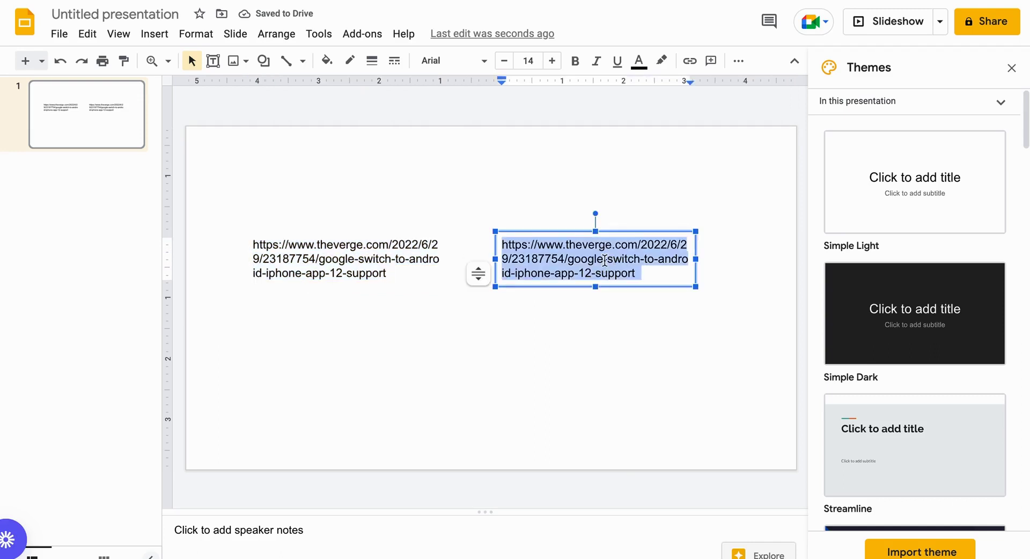
key(ctrl+v)
click(622, 328)
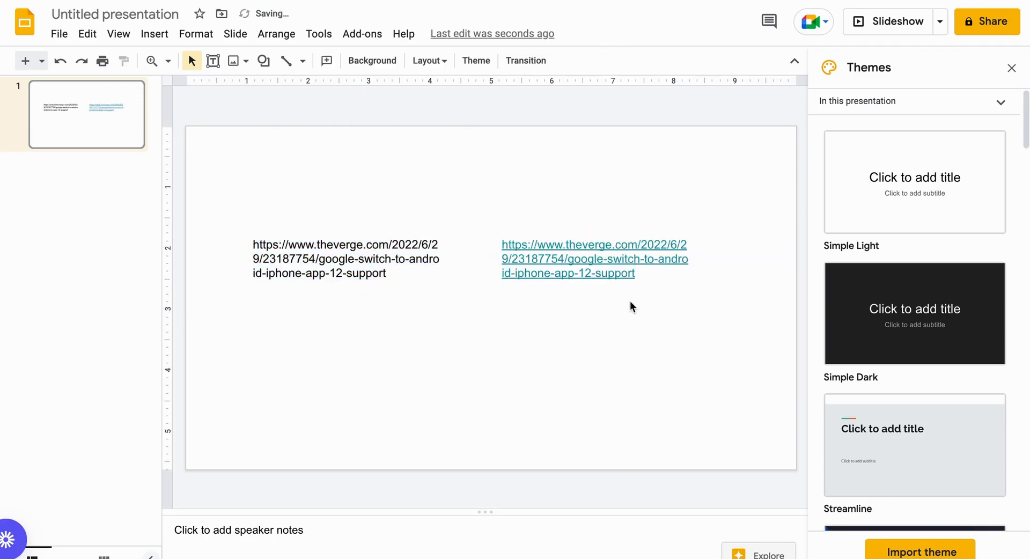
Change the display text of the hyperlinked Verge URL to "Android to iphone".
click(629, 258)
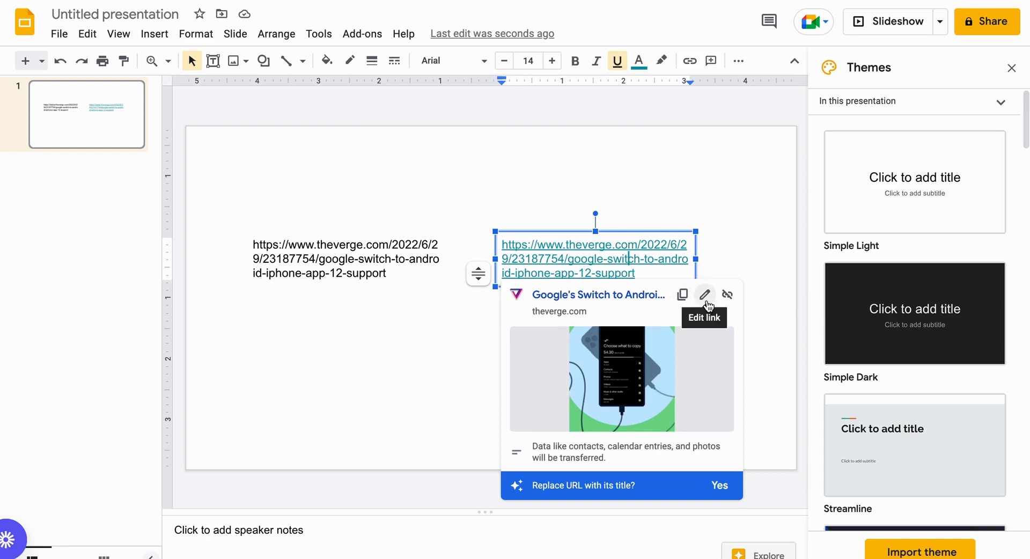
click(704, 298)
key(ctrl+c)
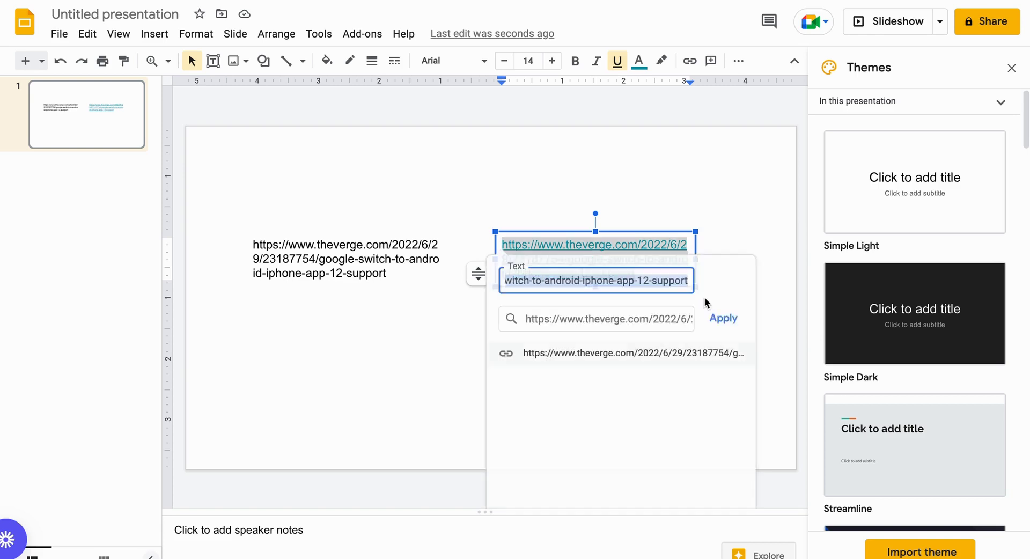
text(And)
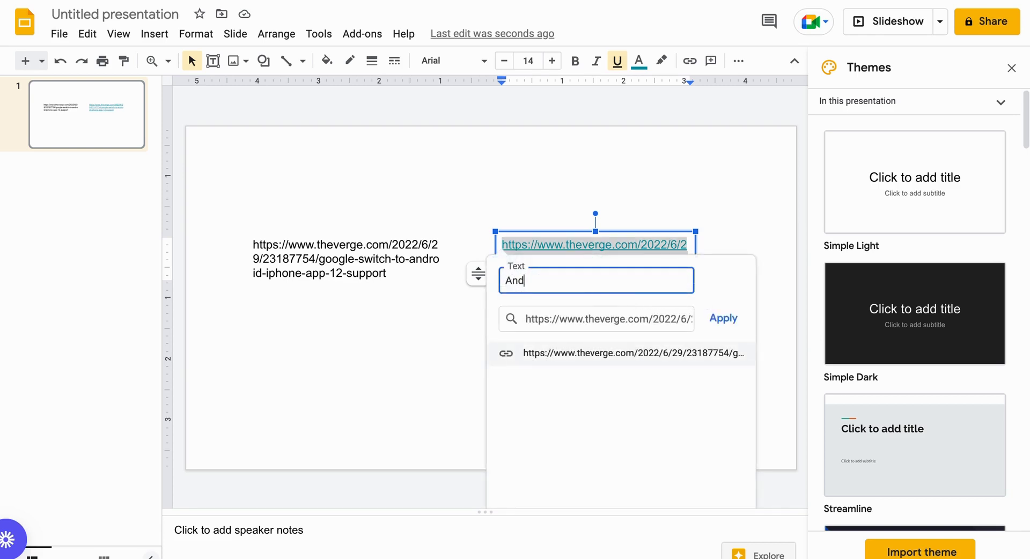
text(roid to iphone)
click(739, 318)
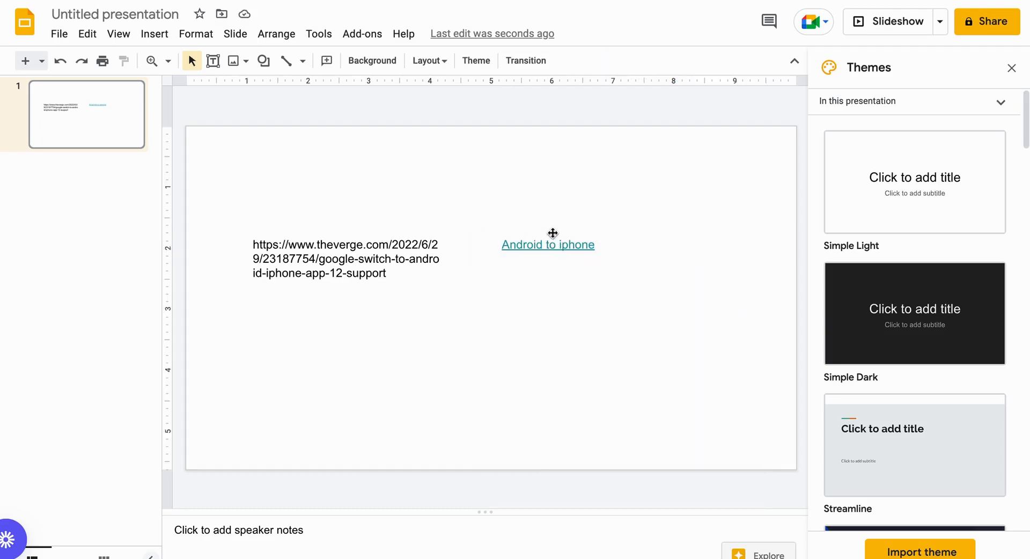
Move the "Android to iphone" link so it is vertically centred beside the plain URL.
click(552, 233)
drag(558, 231, 589, 245)
click(542, 189)
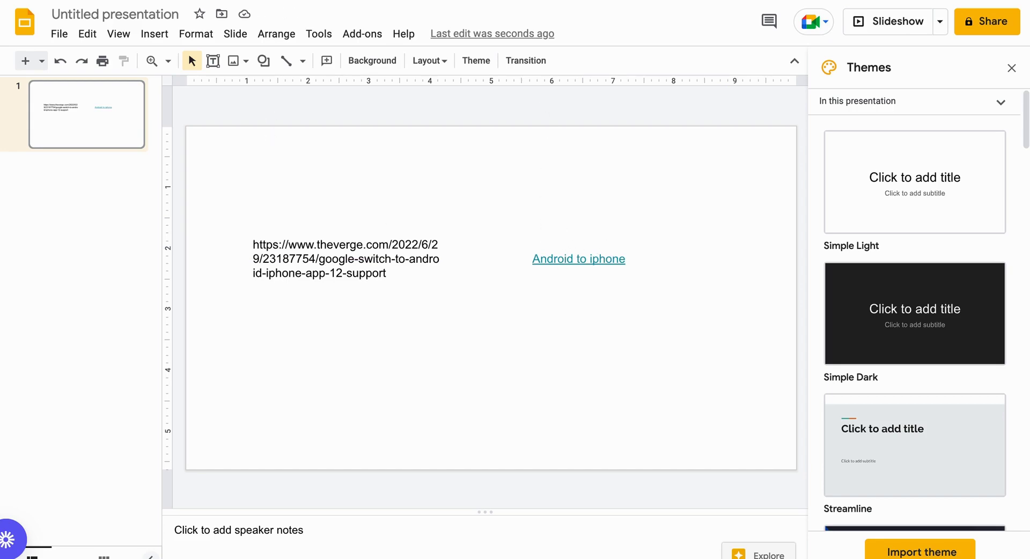
Switch to the Google Docs document, paste the Verge URL below the New York Times link as a hyperlink, and view its link preview.
key(ctrl+Tab)
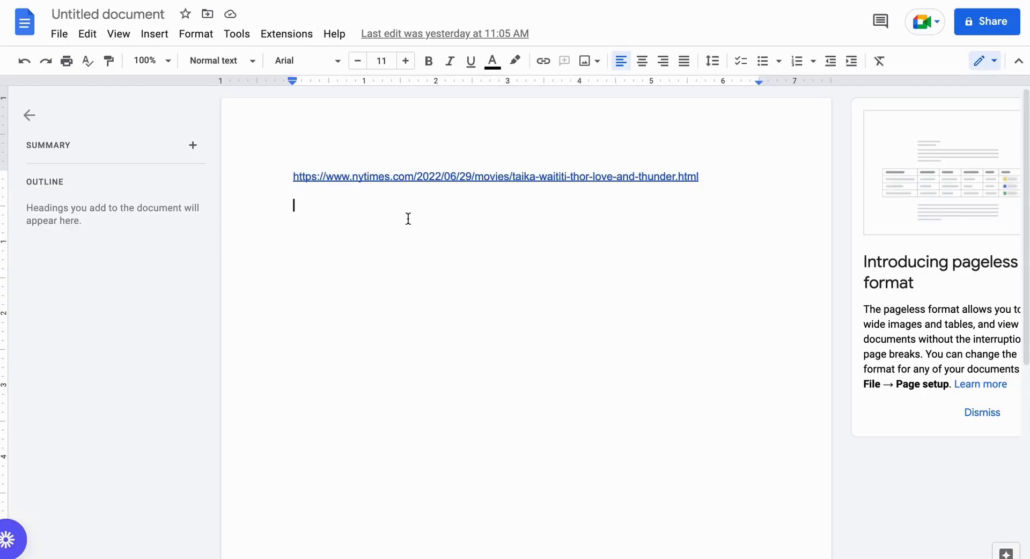
key(ctrl+v)
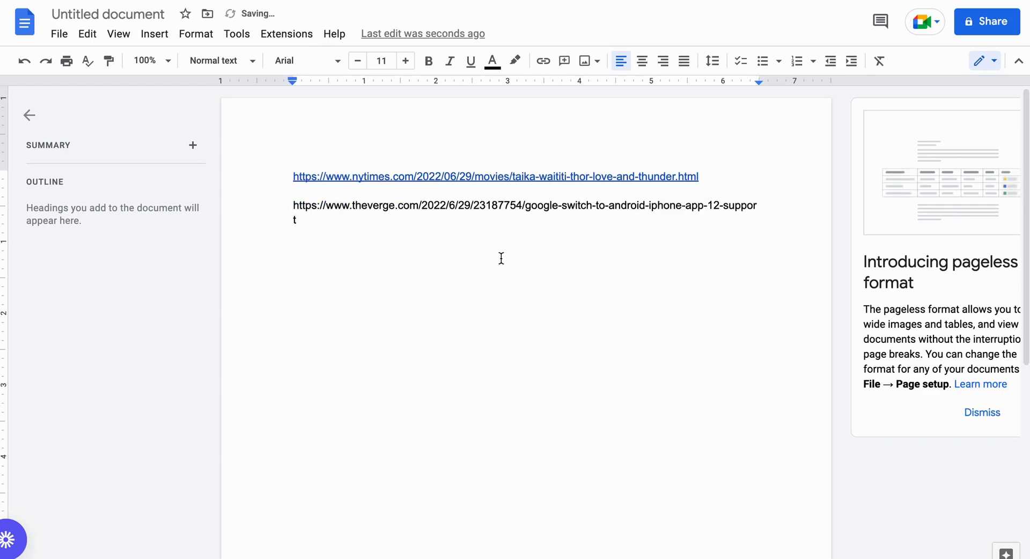
key(Return)
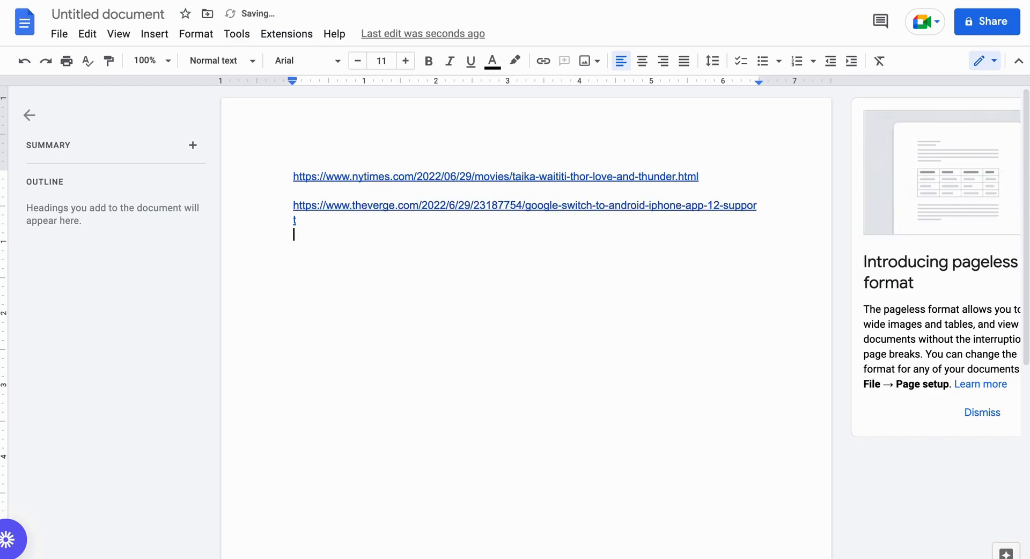
click(448, 206)
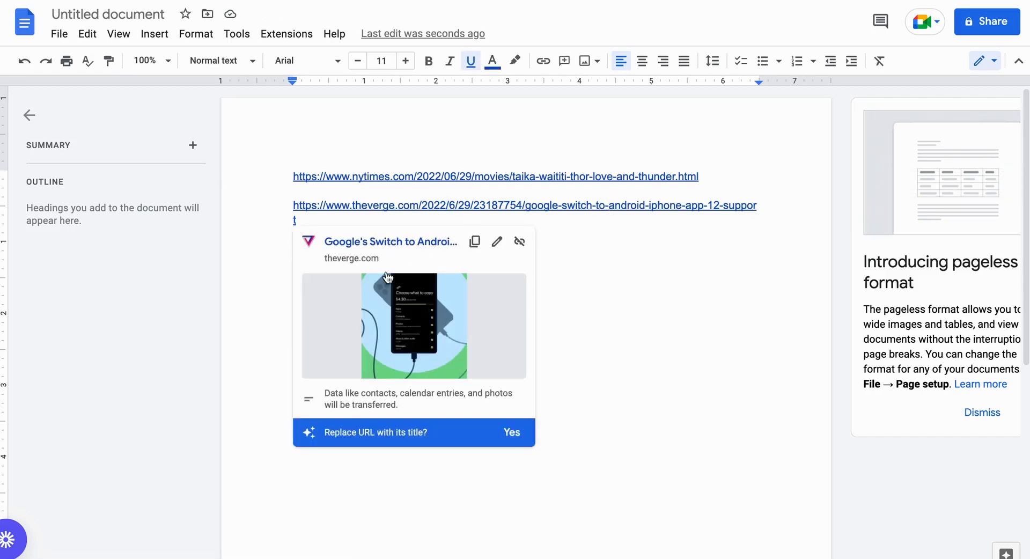
click(411, 240)
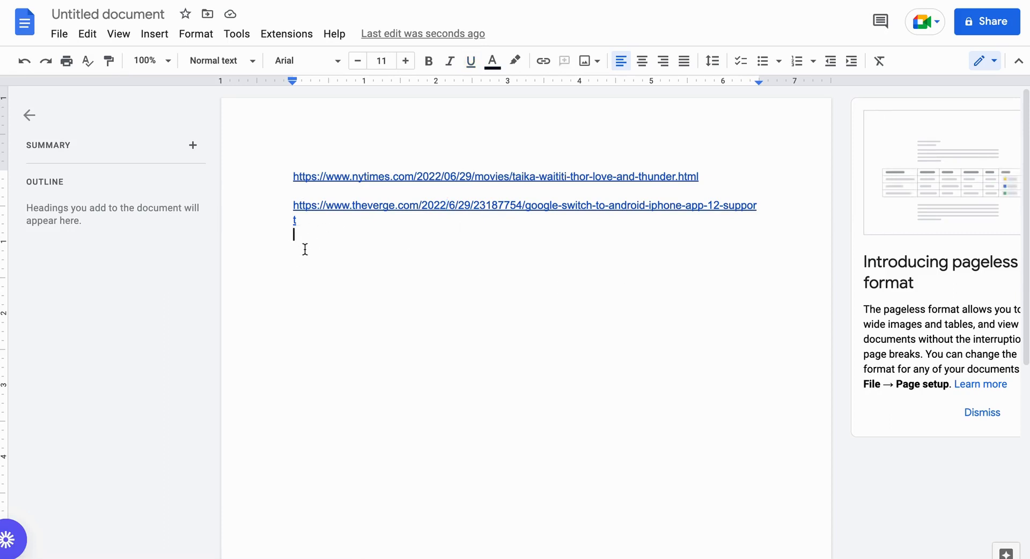
click(510, 207)
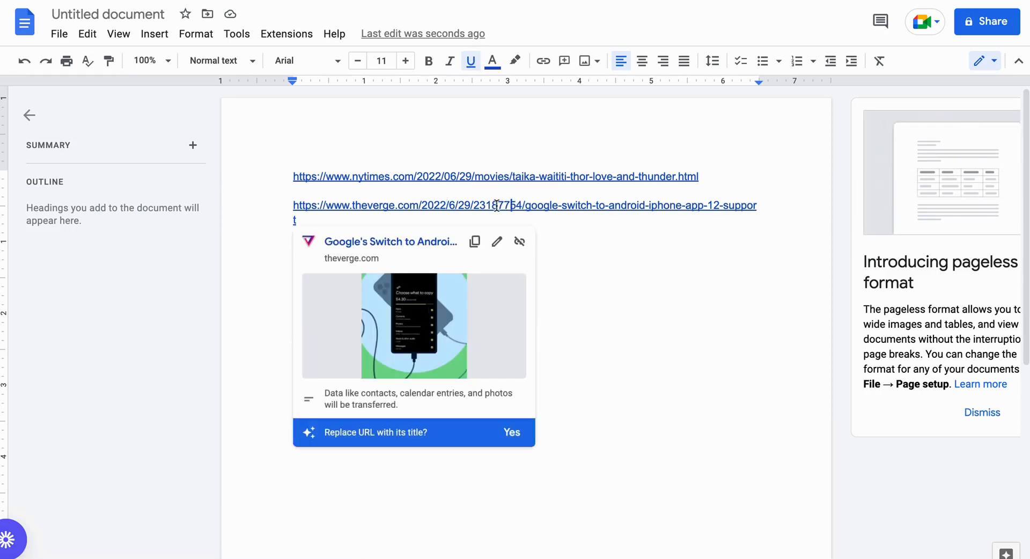
click(608, 242)
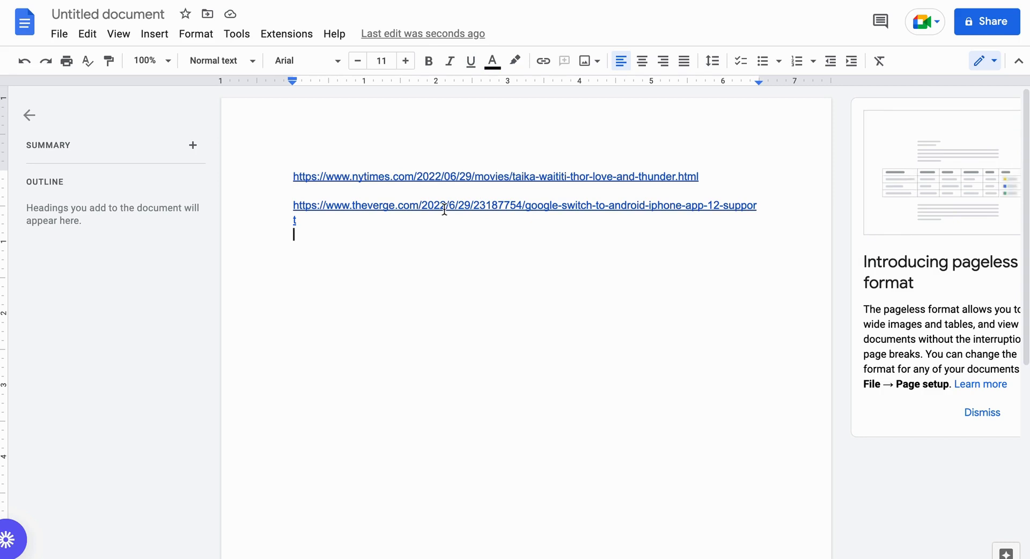
Add the line "Google switch to android" below the Verge link and hyperlink it to the Verge article URL.
key(Return)
text(Google swith)
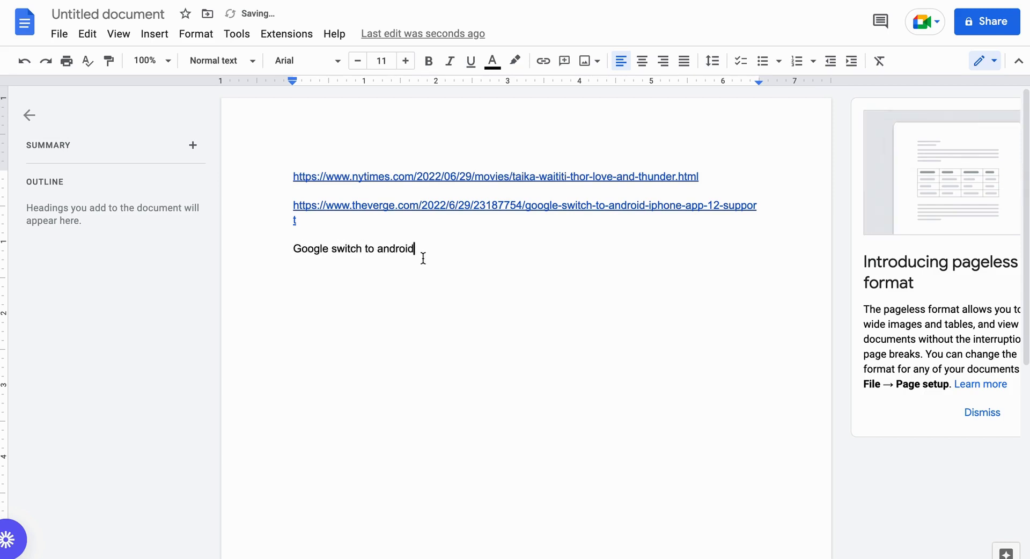
triple_click(383, 249)
key(ctrl+k)
key(ctrl+v)
key(Return)
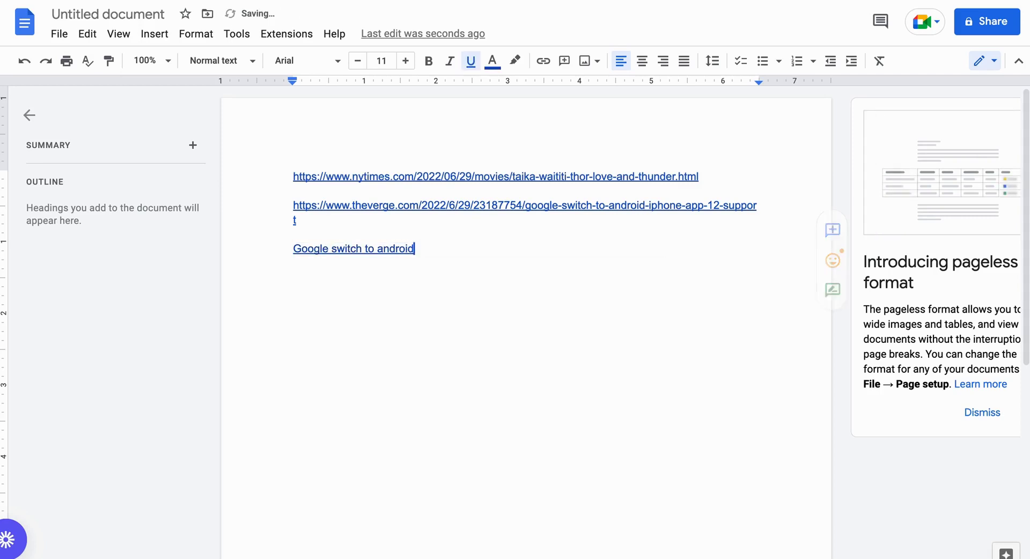
Switch to the FigJam board and add a second Verge article preview card beside the existing one.
click(340, 305)
click(473, 235)
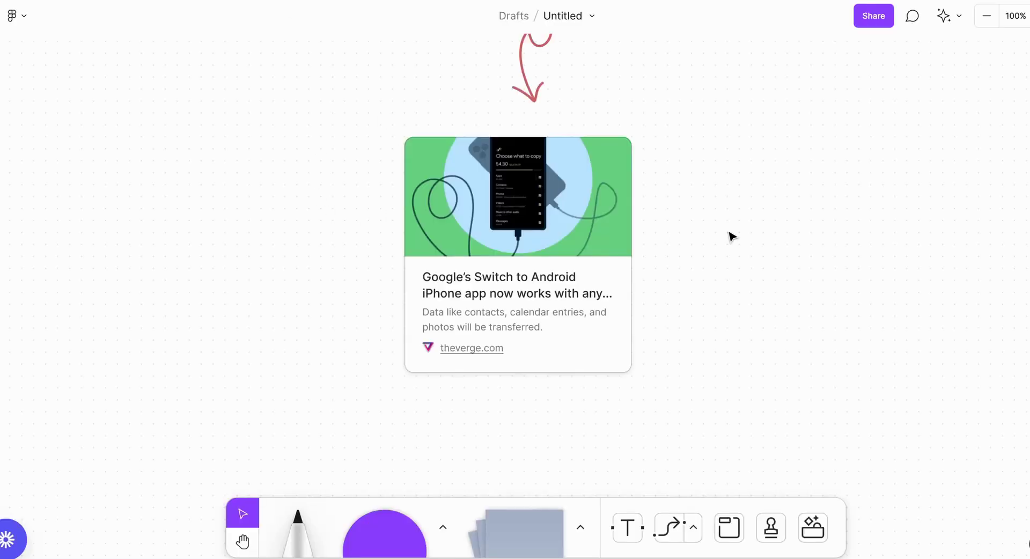
scroll(730, 236, right, 3)
click(586, 195)
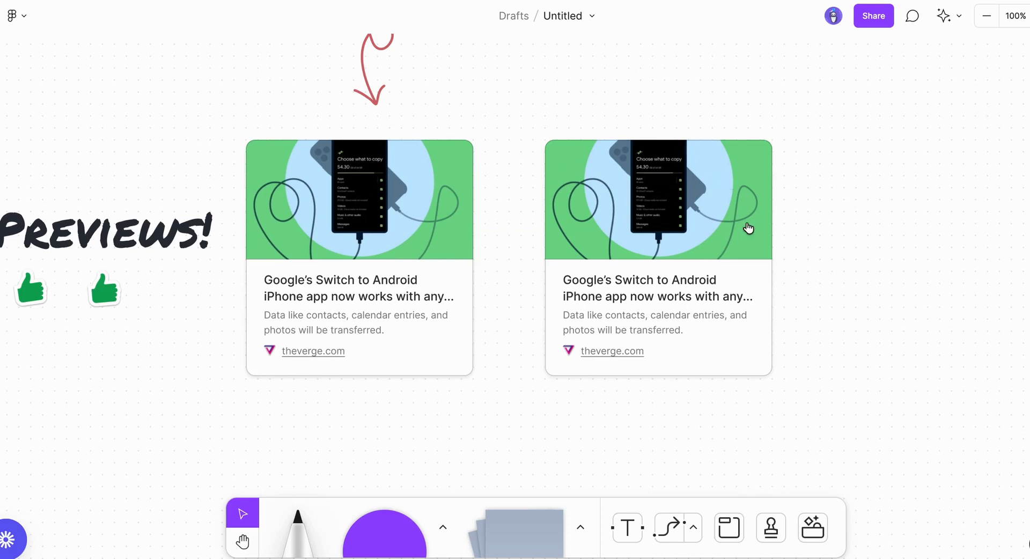
Compare the raw Verge link marked "This Sucks" with the article preview cards on the board.
scroll(818, 299, right, 3)
scroll(818, 298, down, 2)
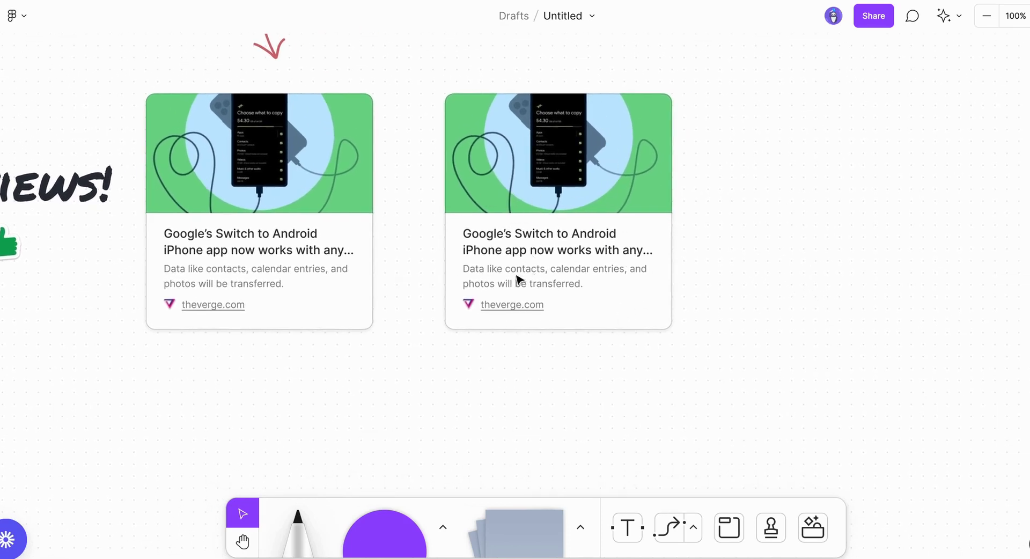
scroll(536, 201, up, 10)
scroll(536, 201, left, 2)
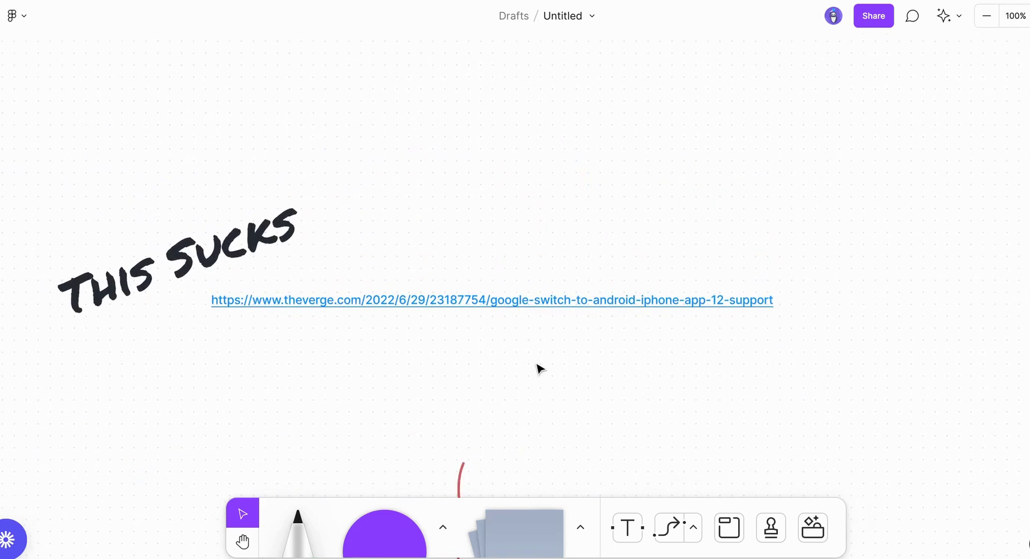
scroll(539, 368, down, 10)
scroll(539, 368, right, 3)
scroll(539, 368, up, 1)
scroll(539, 368, left, 1)
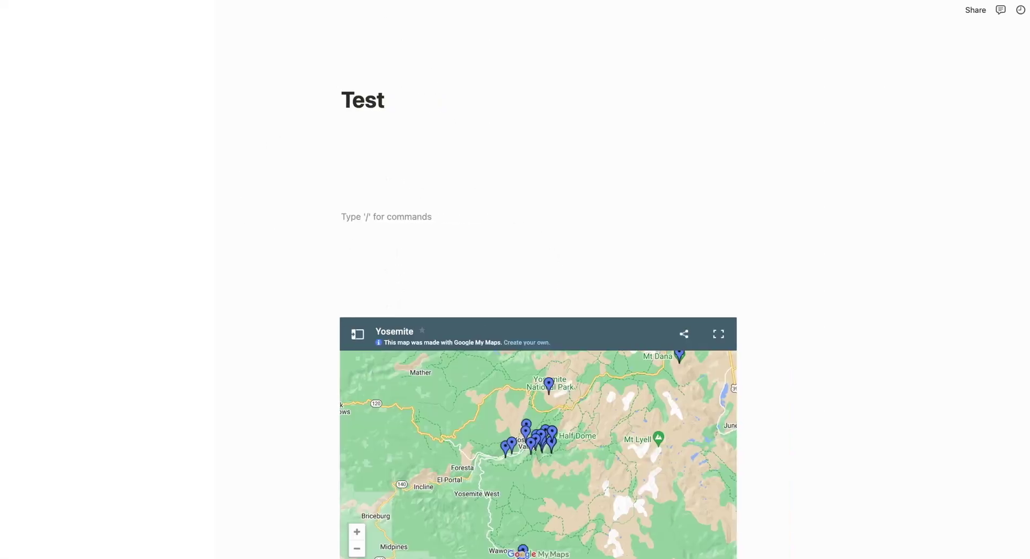
Switch to the Notion page "Test" and examine the embedded Yosemite map and Hot Hits USA Spotify playlist.
scroll(406, 278, down, 1)
scroll(406, 277, down, 4)
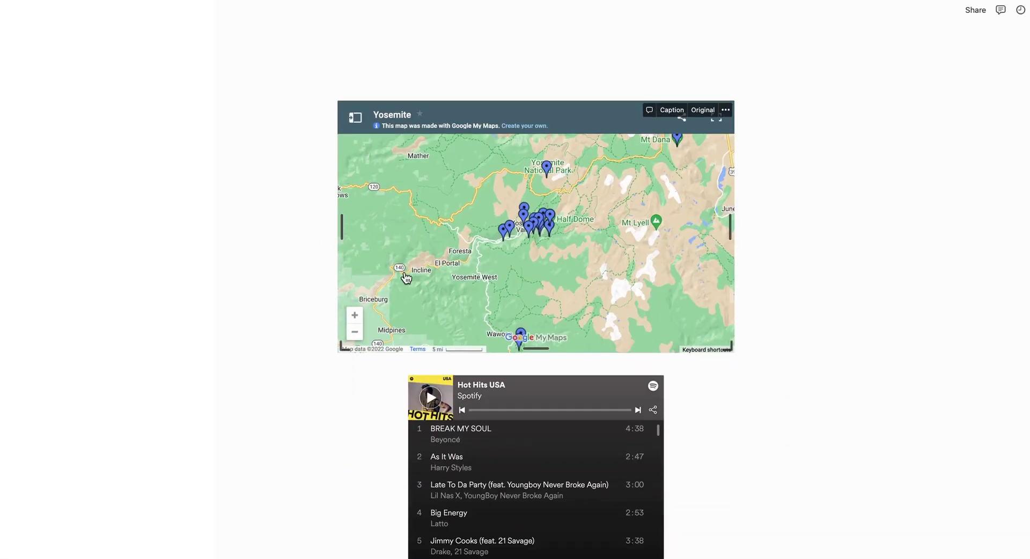
scroll(406, 277, up, 2)
scroll(318, 184, up, 3)
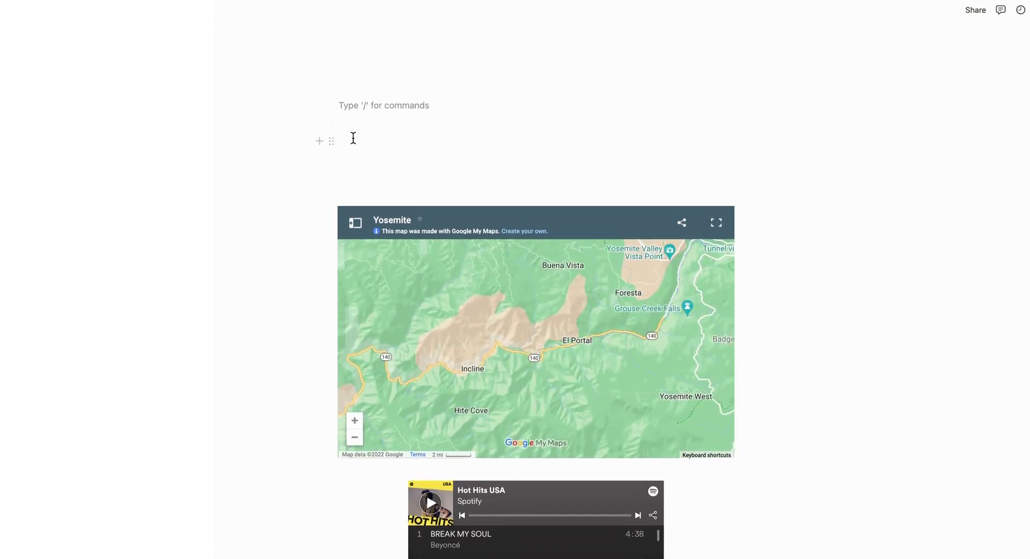
scroll(277, 230, up, 3)
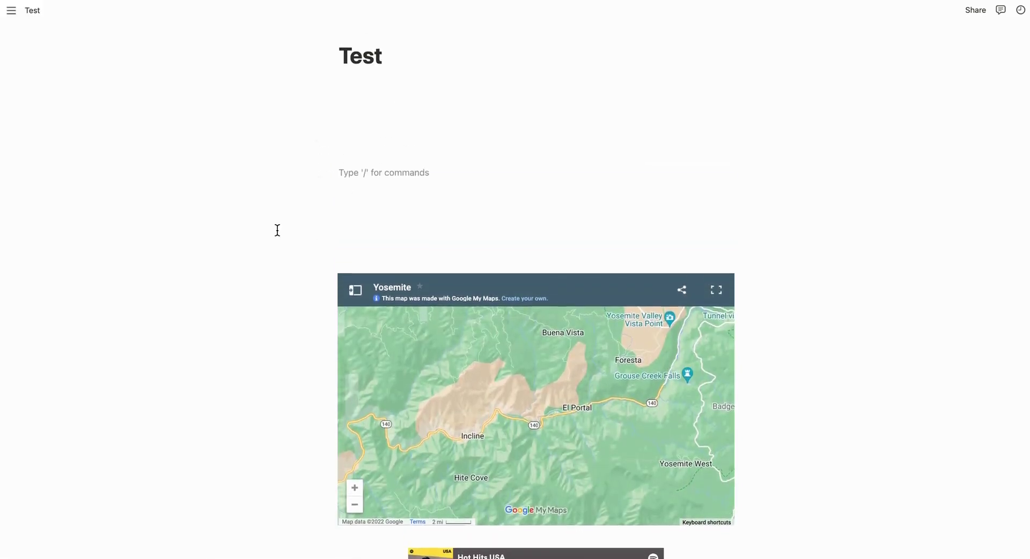
scroll(277, 230, down, 3)
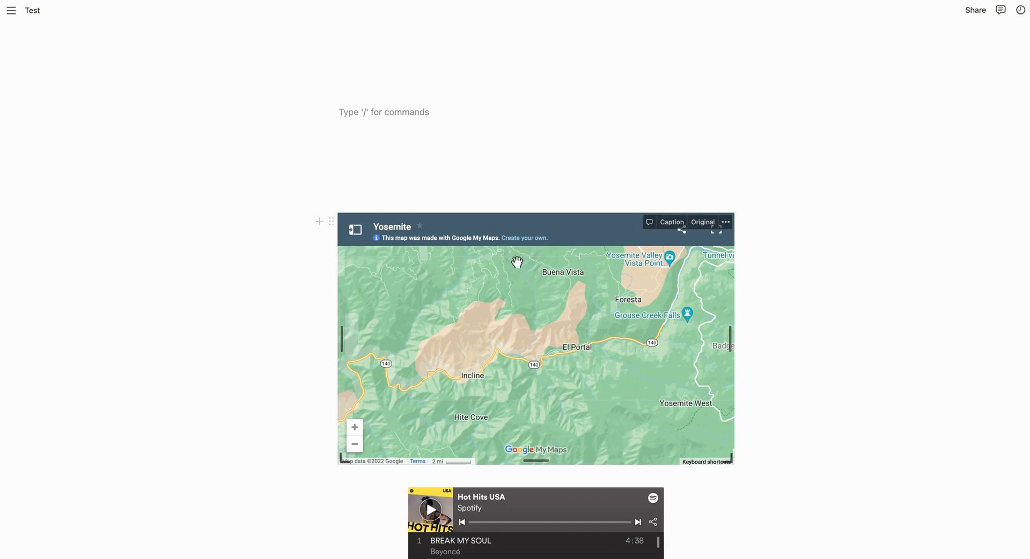
scroll(477, 156, down, 2)
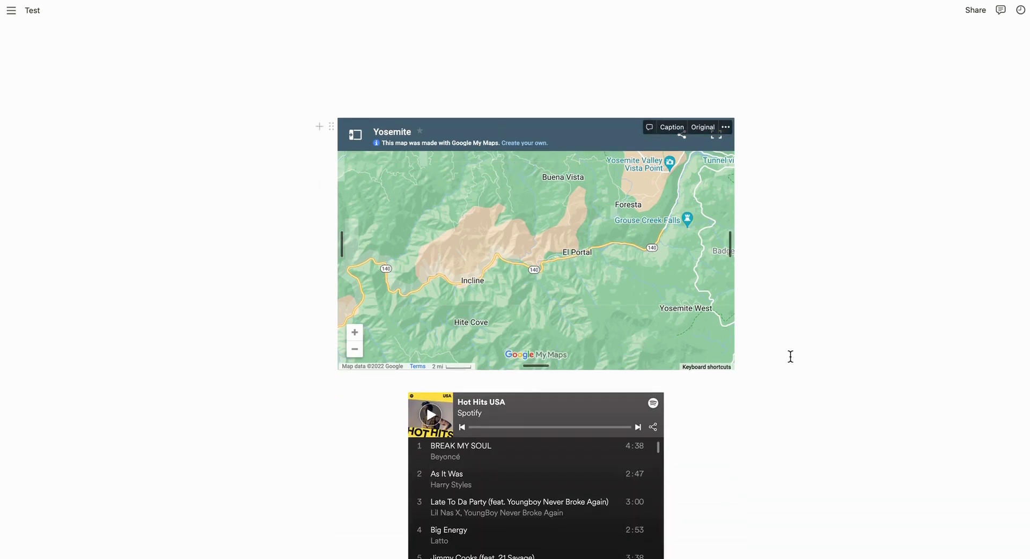
scroll(790, 356, down, 2)
scroll(789, 356, down, 1)
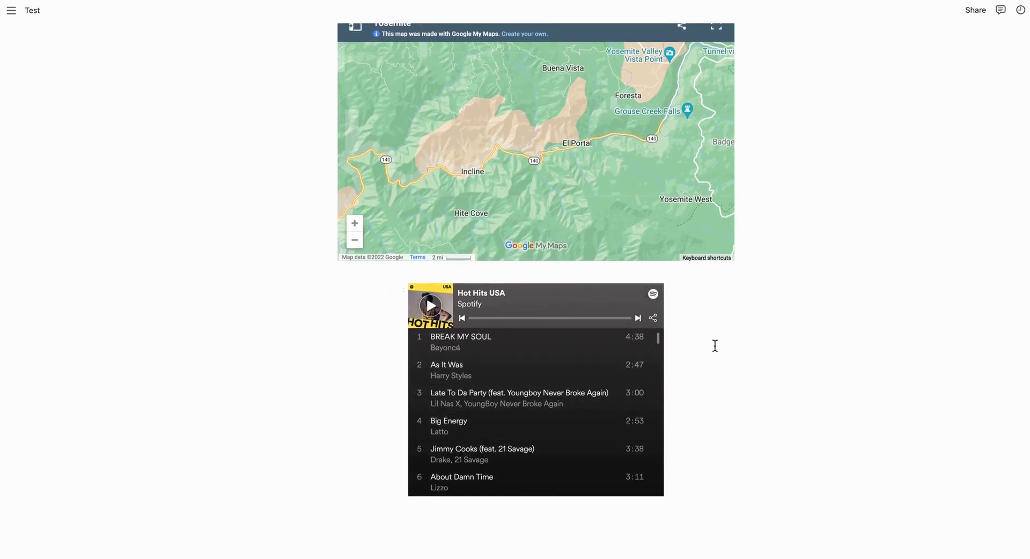
scroll(715, 324, up, 3)
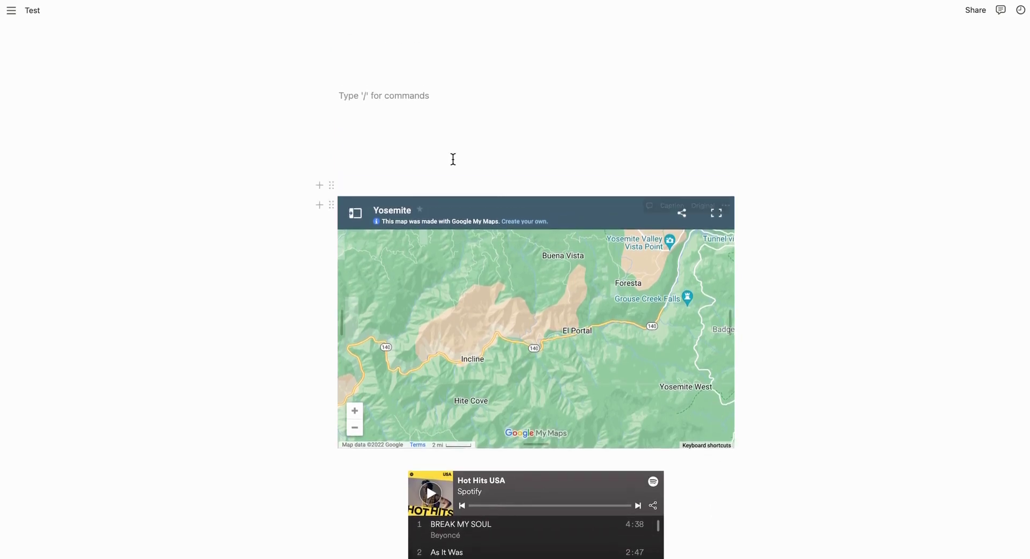
Paste the Verge article URL on the empty line above the Yosemite map and turn it into a bookmark.
click(375, 105)
text(https://www.theverge.com/2022/6/29/23187754/google-switch-to-android-iphone-app-12-support)
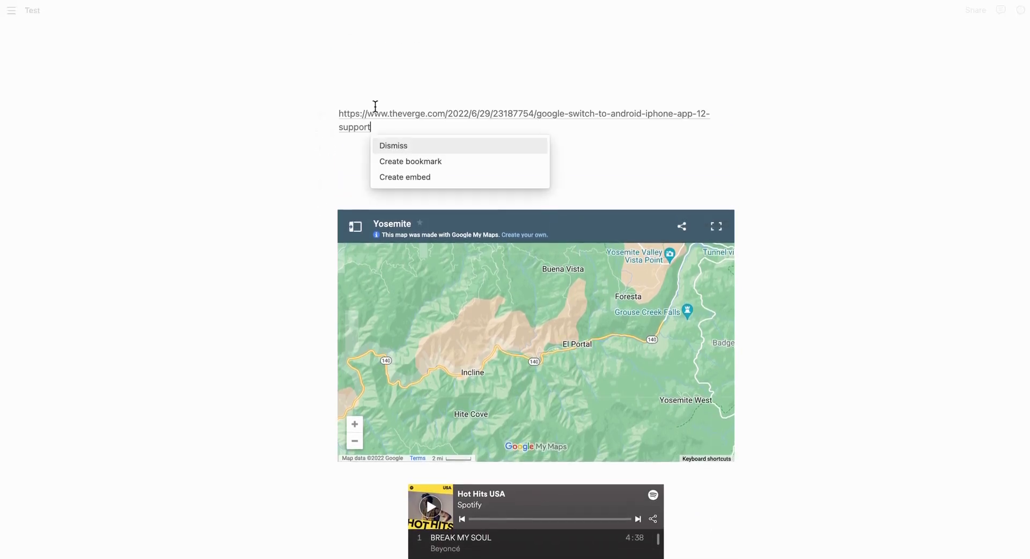
click(447, 167)
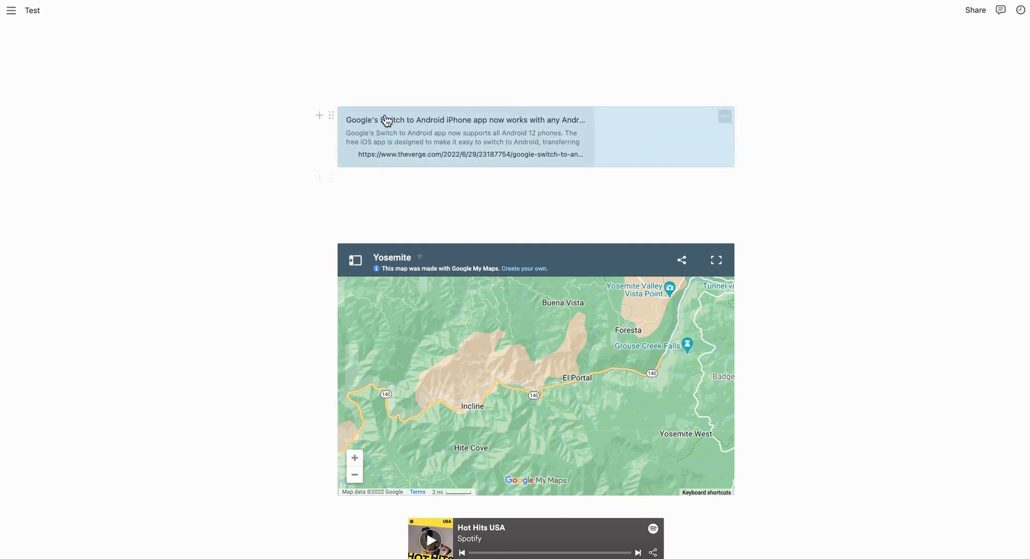
Paste the Verge article URL below the bookmark and convert it to an embed.
click(344, 206)
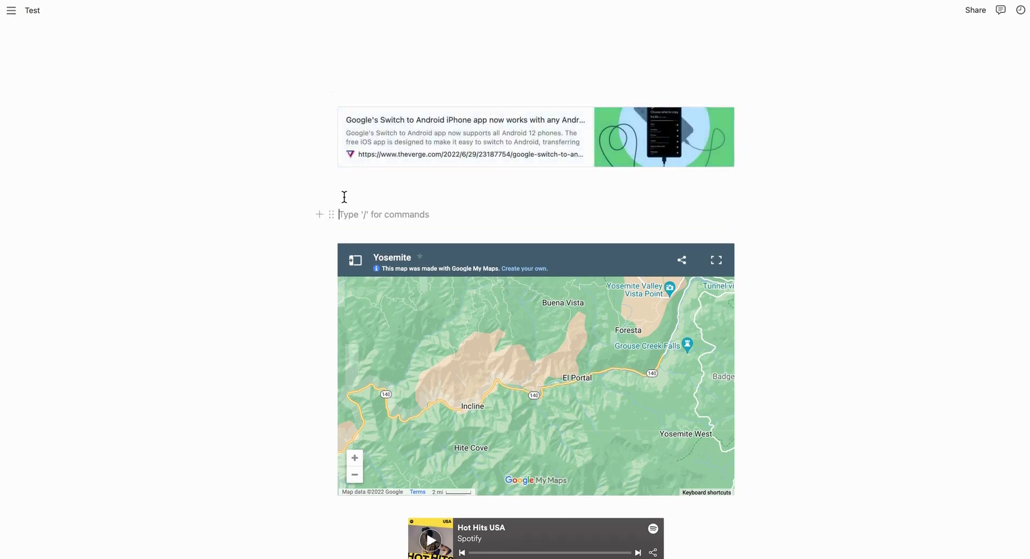
click(344, 195)
text(https://www.theverge.com/2022/6/29/23187754/google-switch-to-android-iphone-app-12-support)
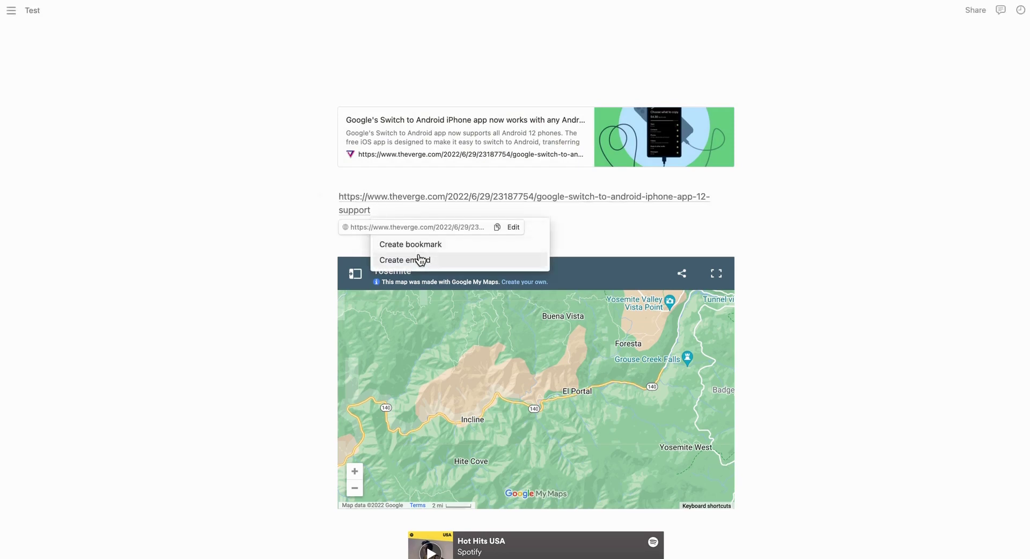
click(418, 260)
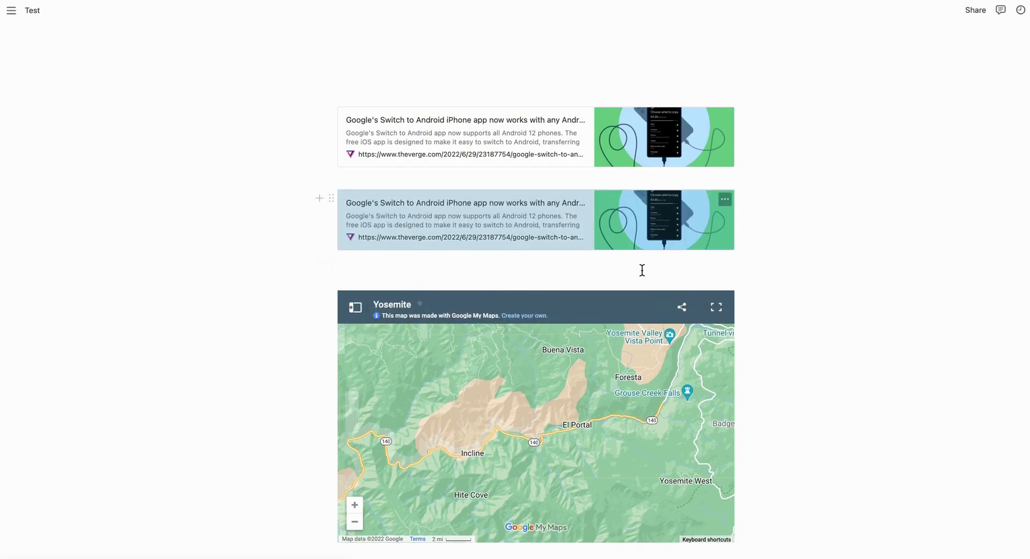
Insert a blank line above the bookmark and paste the Verge article URL there as a plain link.
click(475, 80)
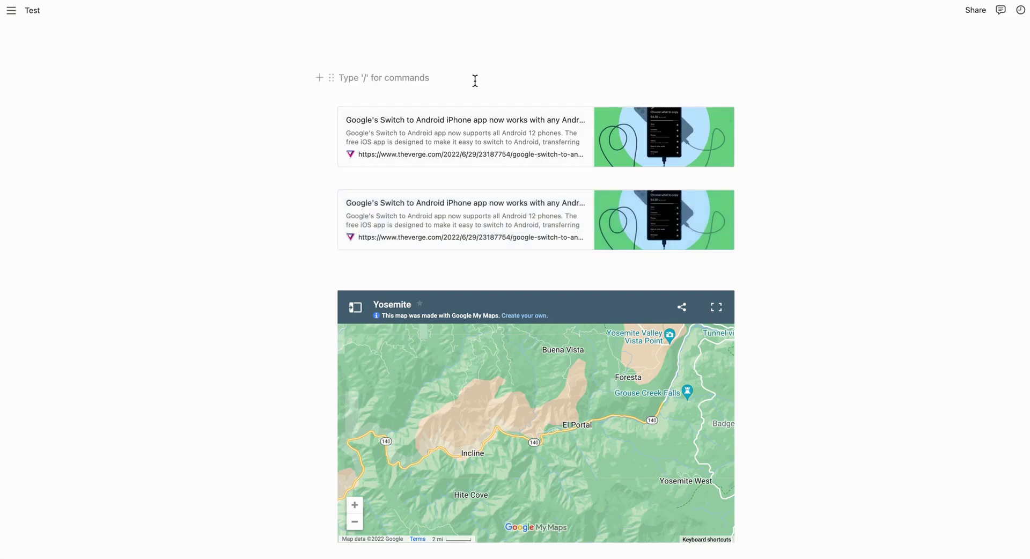
key(Return)
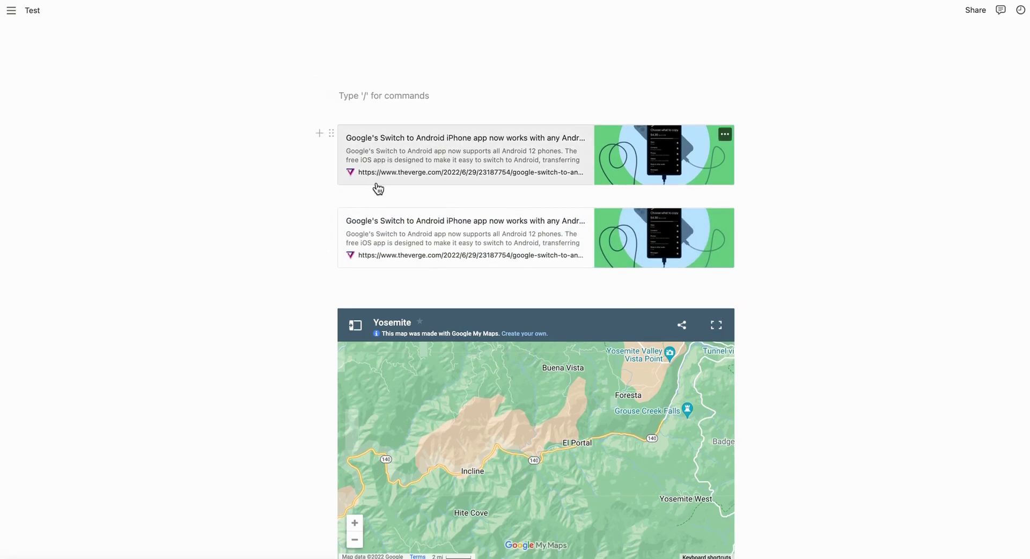
scroll(395, 73, up, 1)
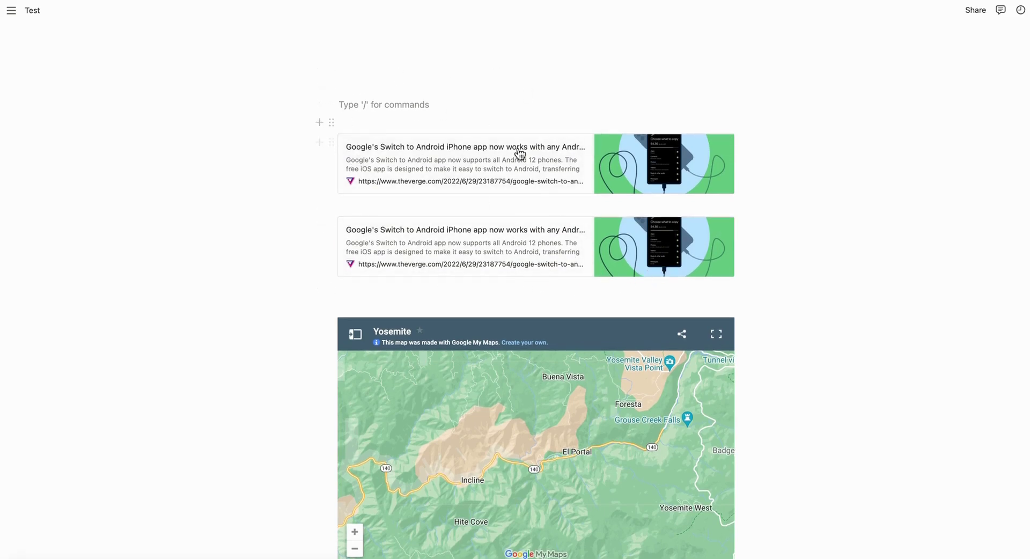
click(367, 106)
text(https://www.theverge.com/2022/6/29/23187754/google-switch-to-android-iphone-app-12-support)
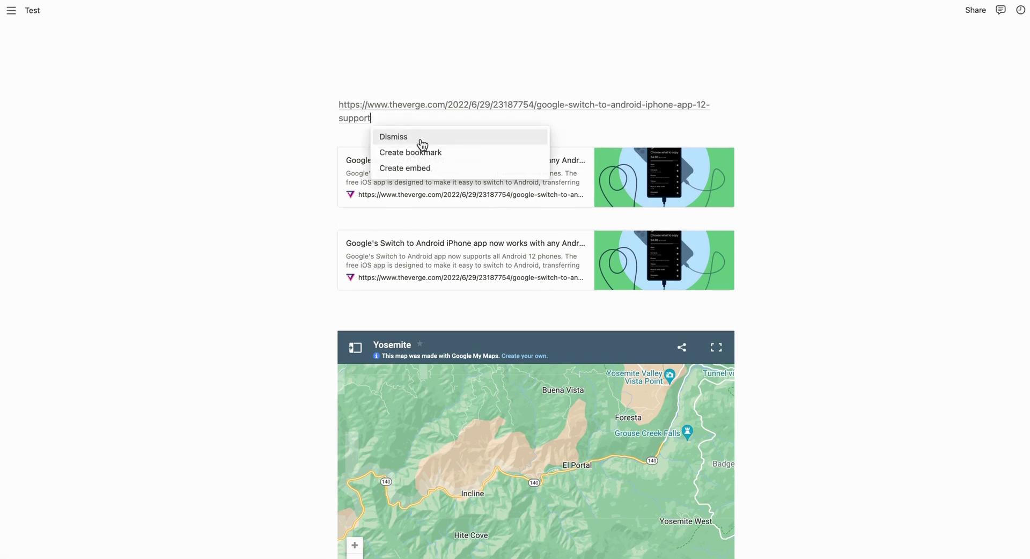
click(417, 137)
scroll(419, 134, up, 1)
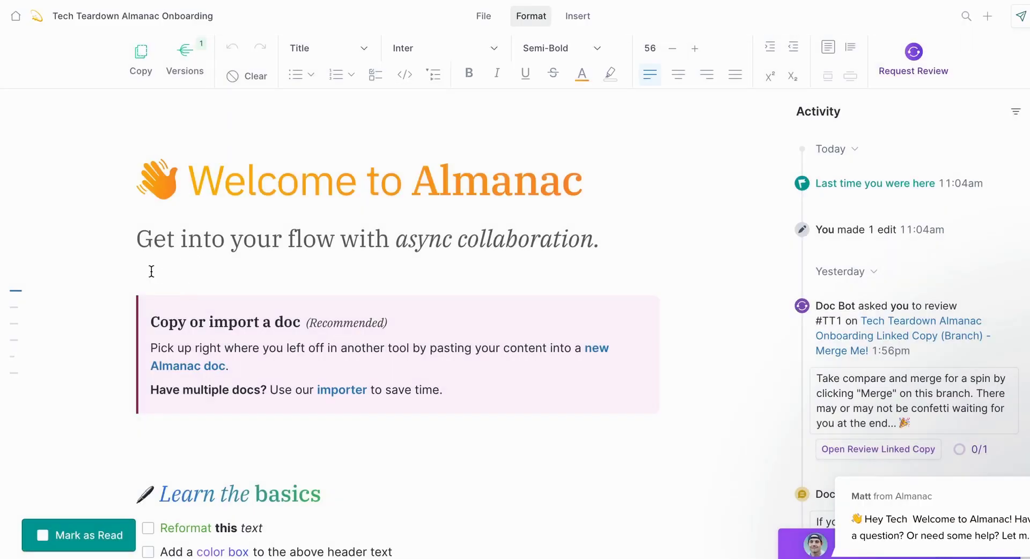
Switch to the Almanac onboarding document and paste the Verge article URL as a link below the "async collaboration" subtitle.
click(152, 270)
key(Return)
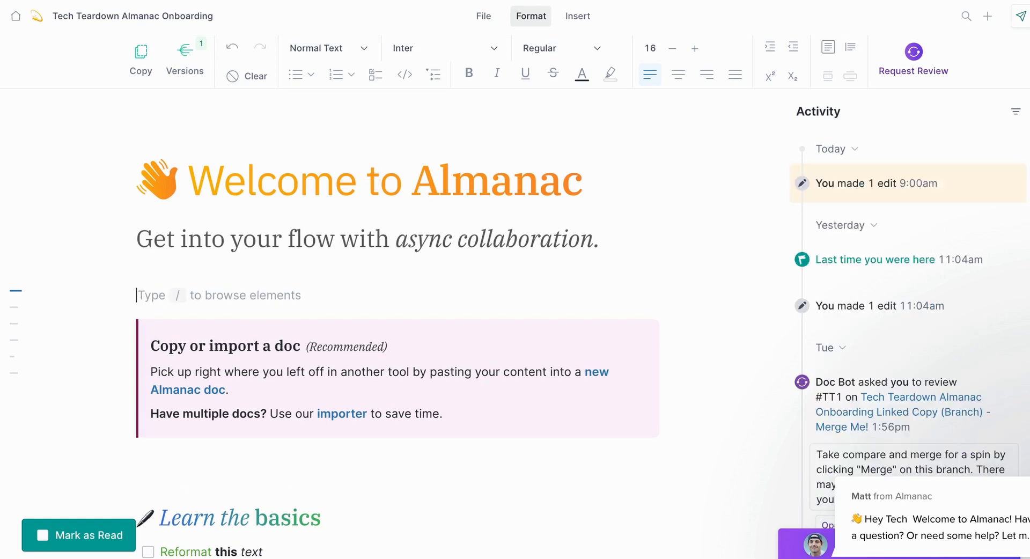
key(Return)
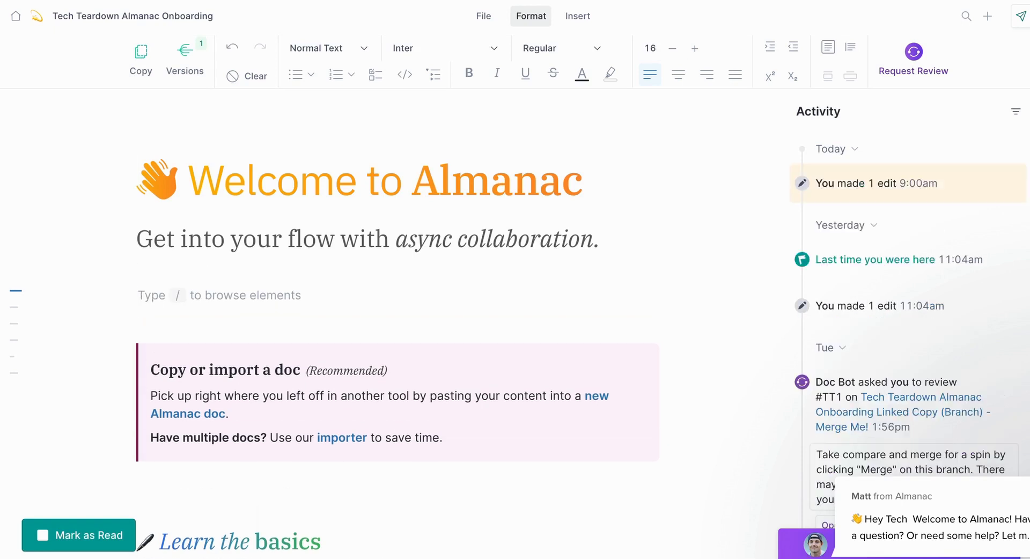
text(https://www.theverge.com/2022/6/29/23187754/google-switch-to-android-iphone-app-12-support)
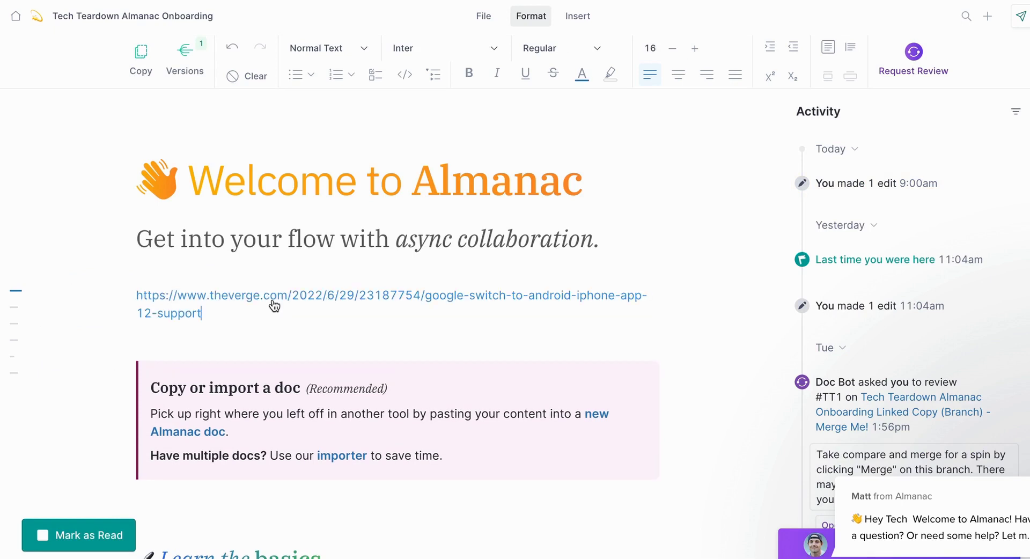
Embed the Verge article from its URL below the plain link, leaving a blank line between them.
key(Return)
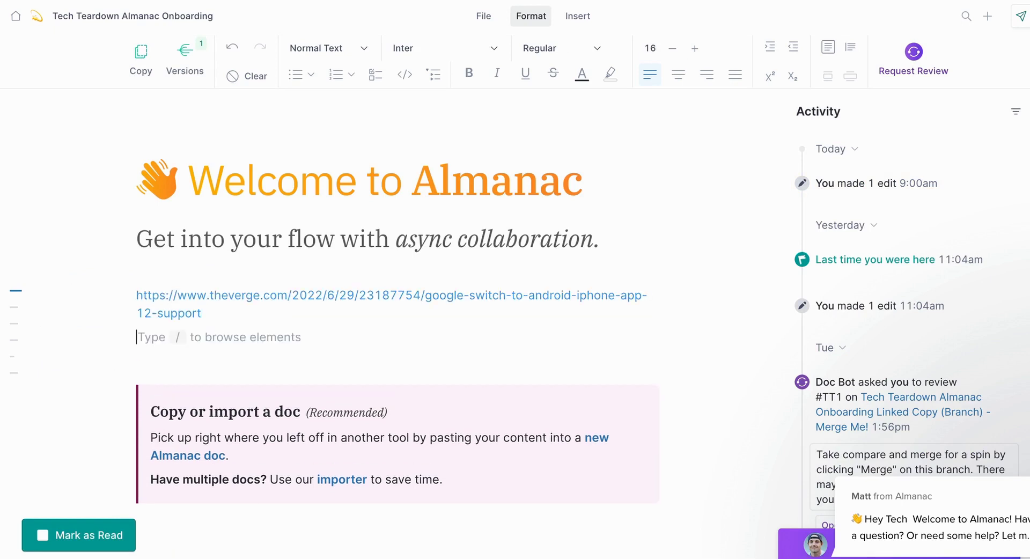
key(Return)
scroll(397, 322, down, 1)
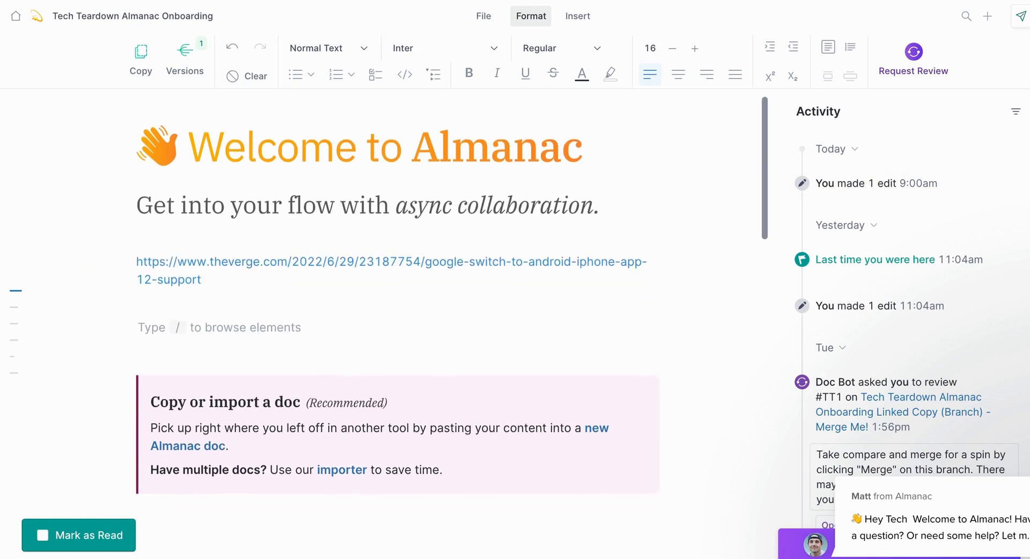
text(/em)
click(191, 444)
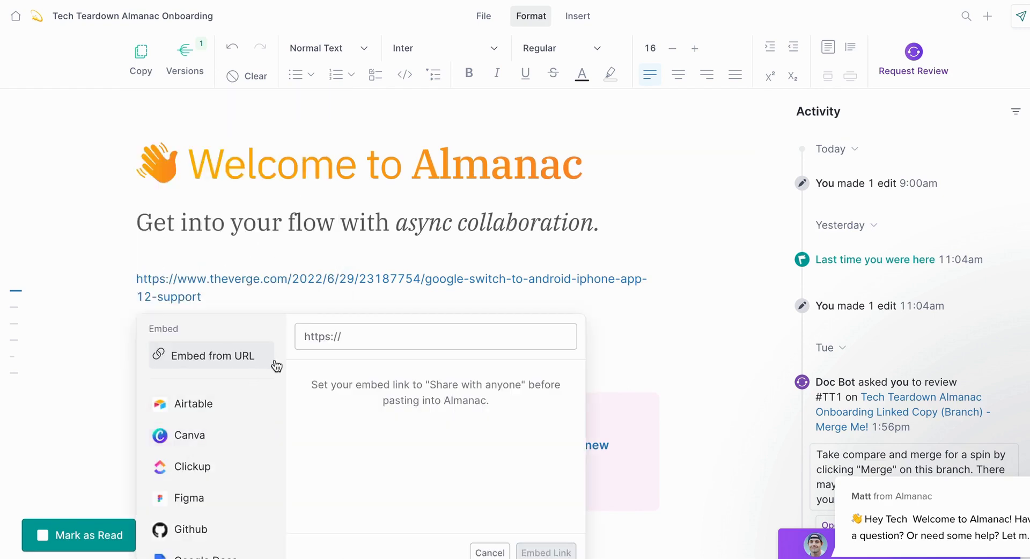
text(https://www.theverge.com/2022/6/29/23187754/google-switch-to-android-iphone-app-12-support)
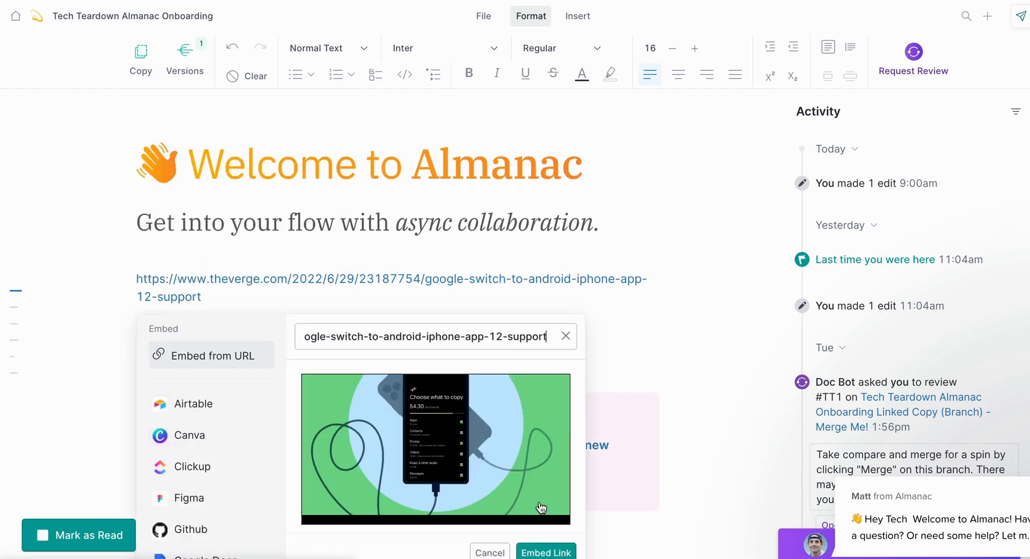
scroll(545, 404, down, 2)
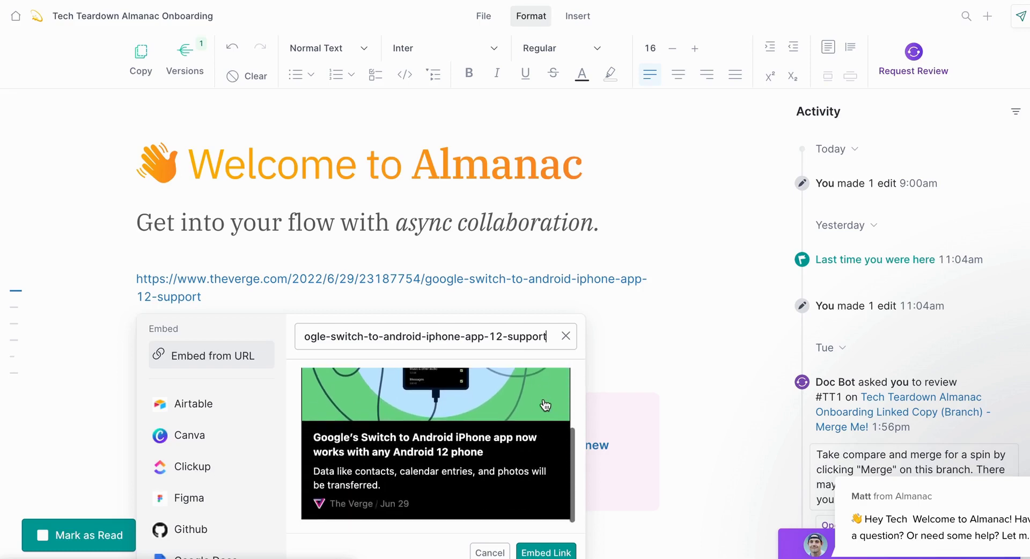
click(546, 552)
scroll(552, 375, down, 5)
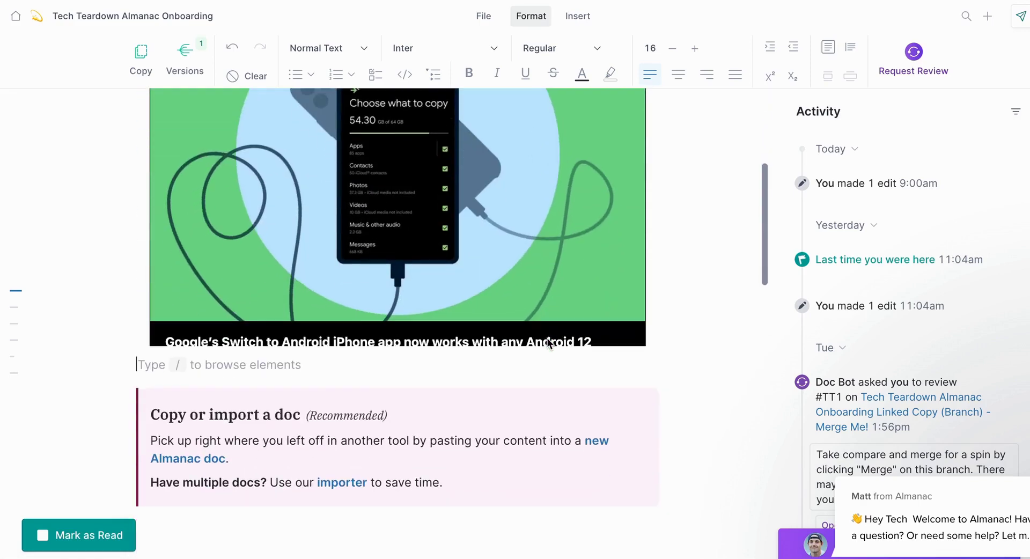
scroll(517, 264, down, 1)
scroll(517, 265, up, 2)
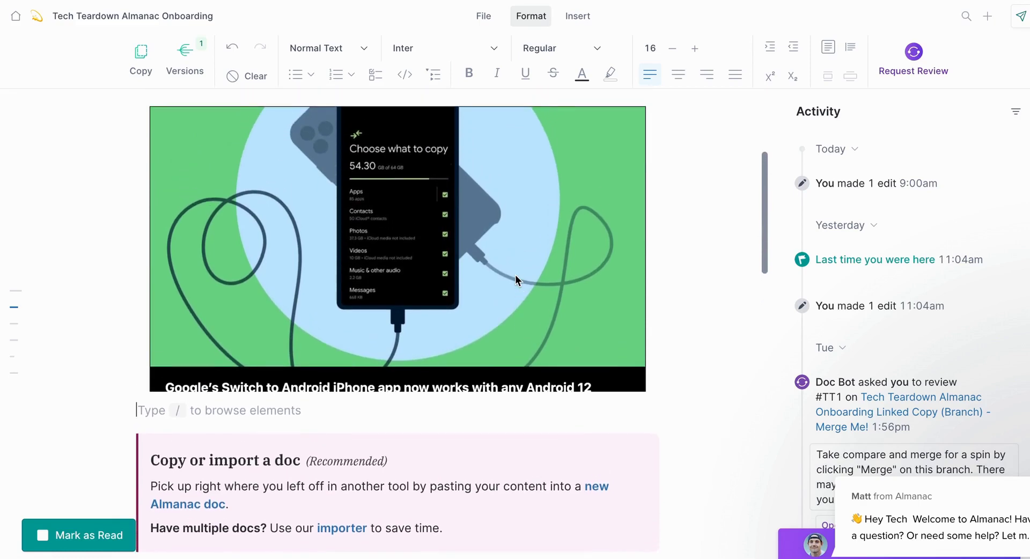
Shrink the framed Verge article embed to well under half its width and change its display to Card.
click(427, 252)
scroll(344, 297, down, 2)
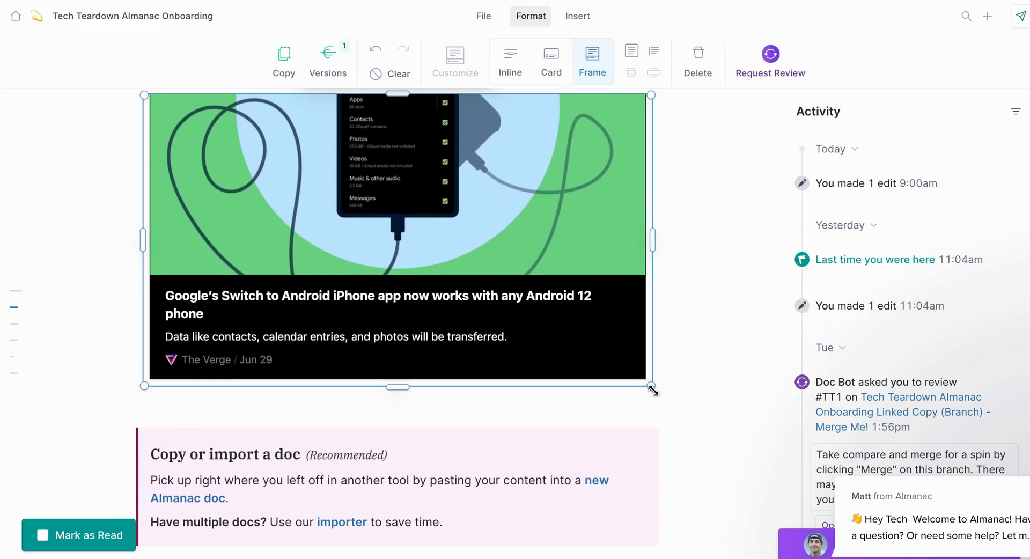
drag(651, 389, 494, 185)
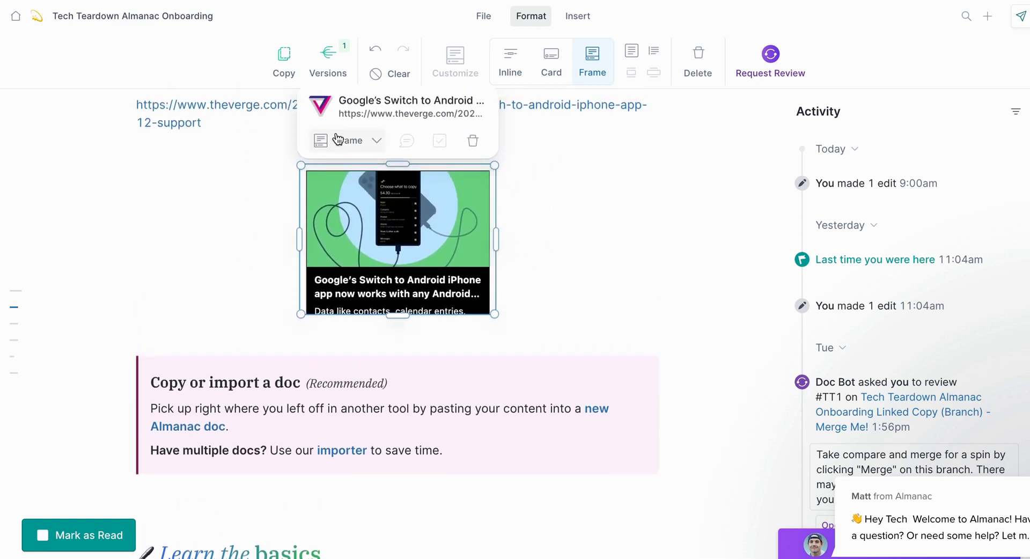
click(375, 140)
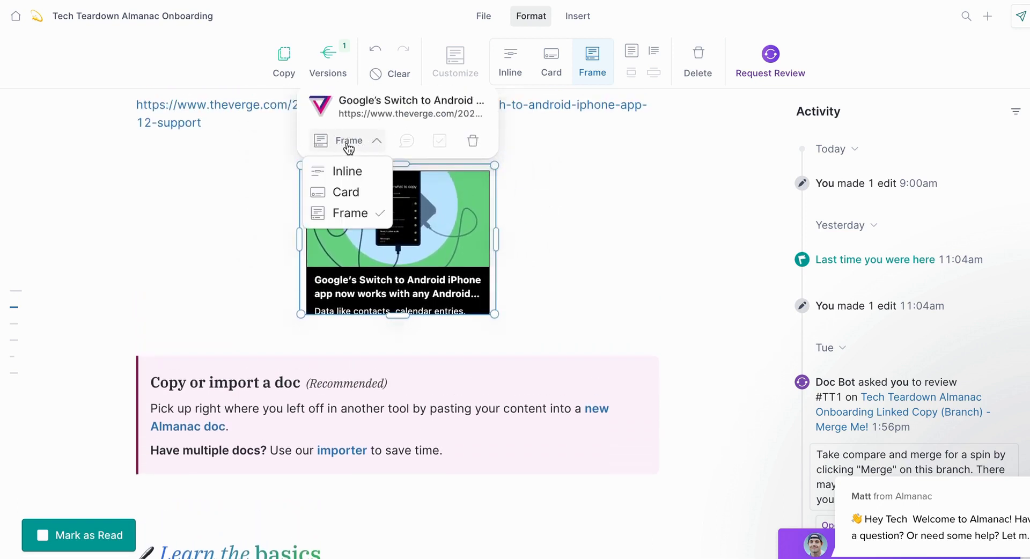
click(359, 193)
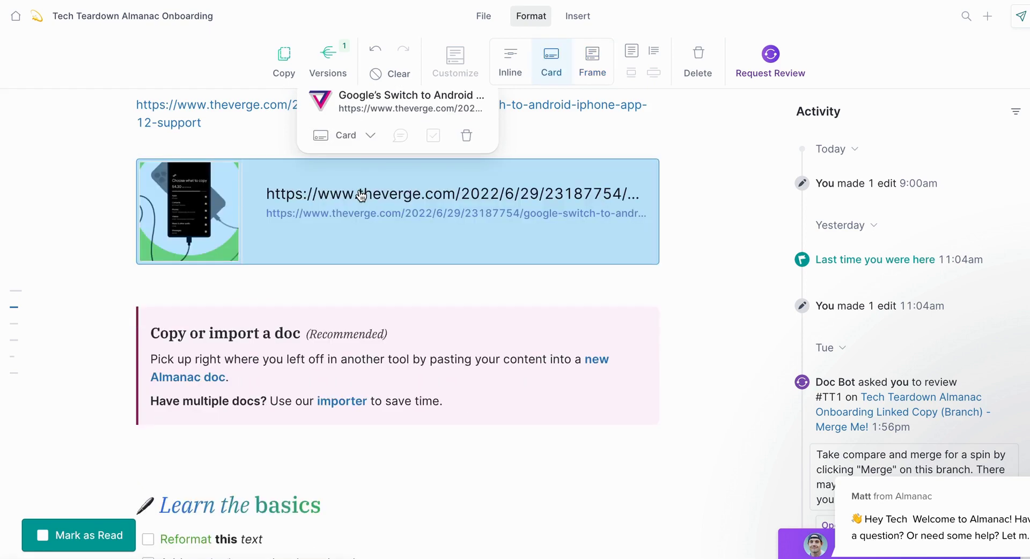
Switch the Verge article link's display to Inline and return it to Card.
click(355, 134)
click(351, 165)
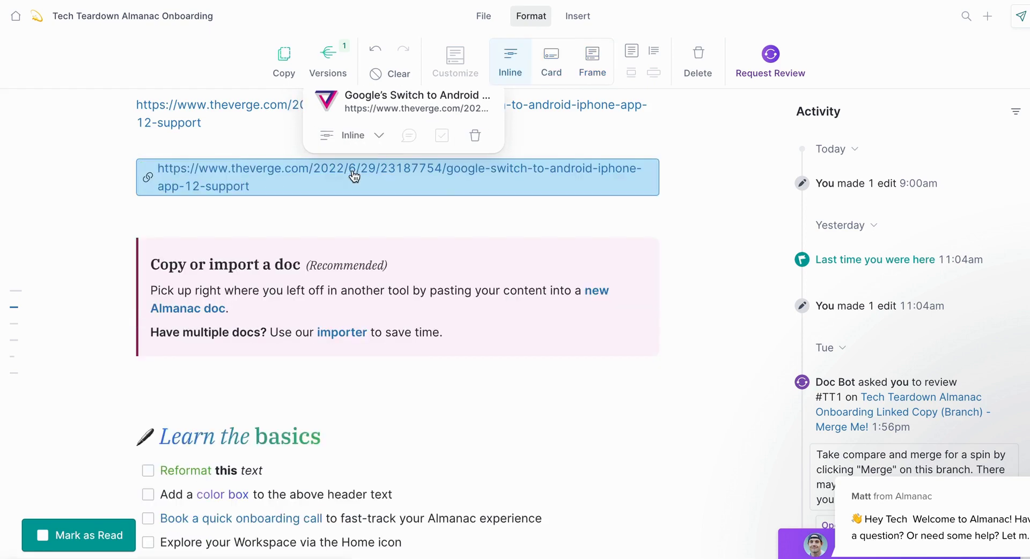
click(357, 135)
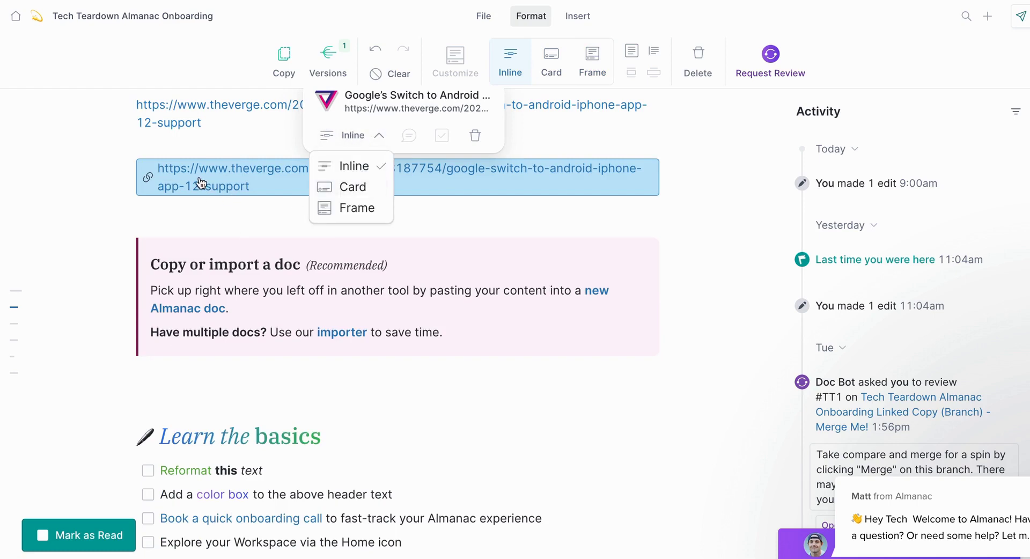
click(363, 189)
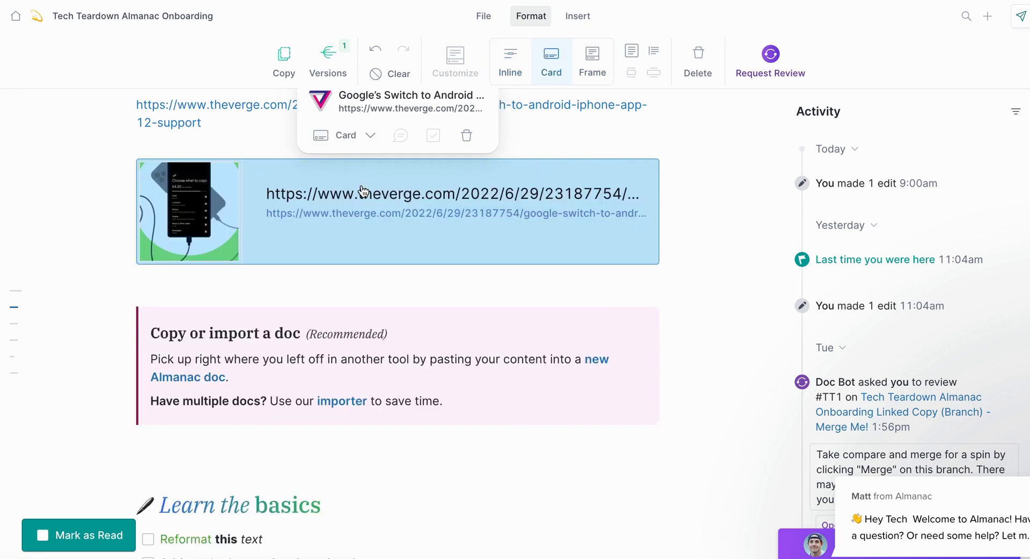
click(389, 280)
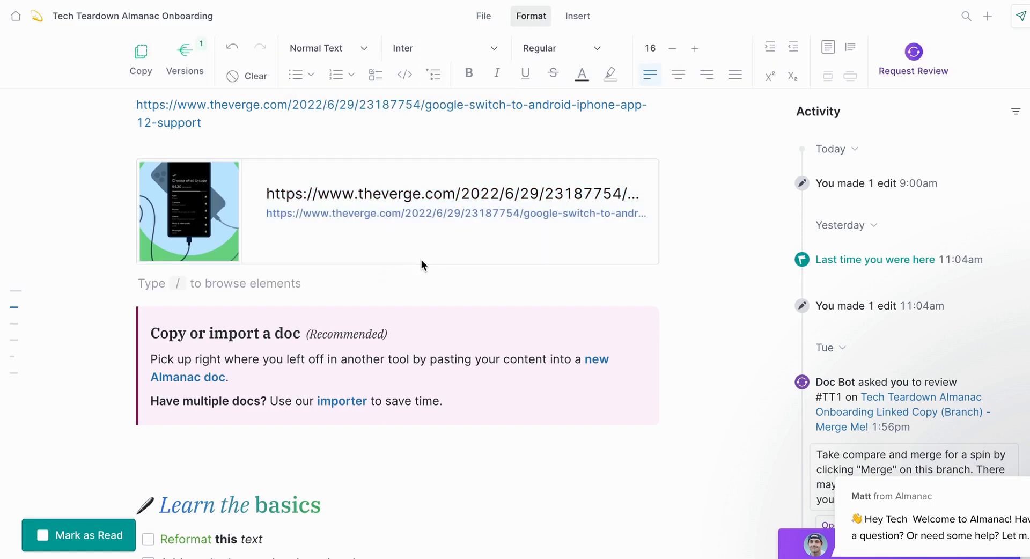
click(420, 260)
click(423, 282)
scroll(424, 287, up, 3)
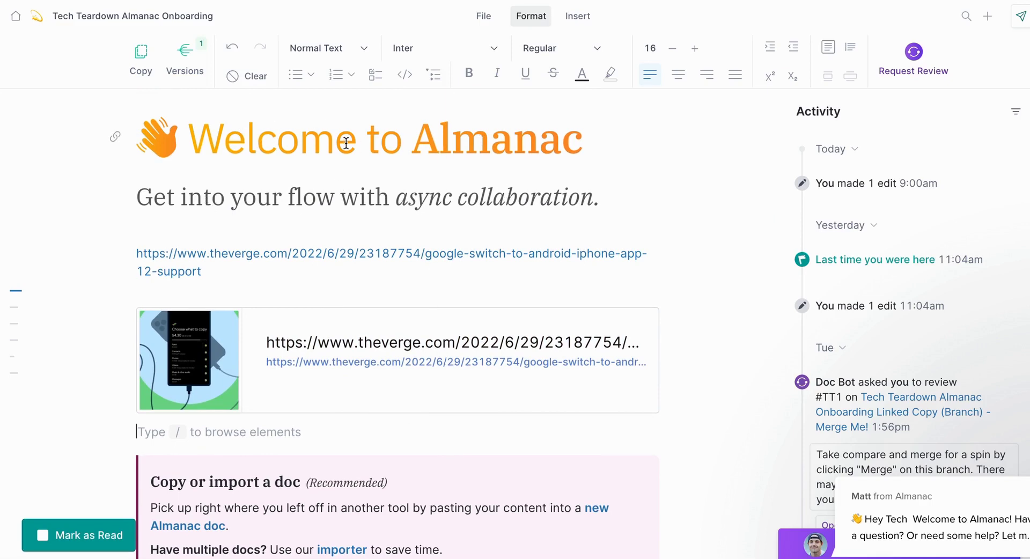
scroll(346, 144, down, 1)
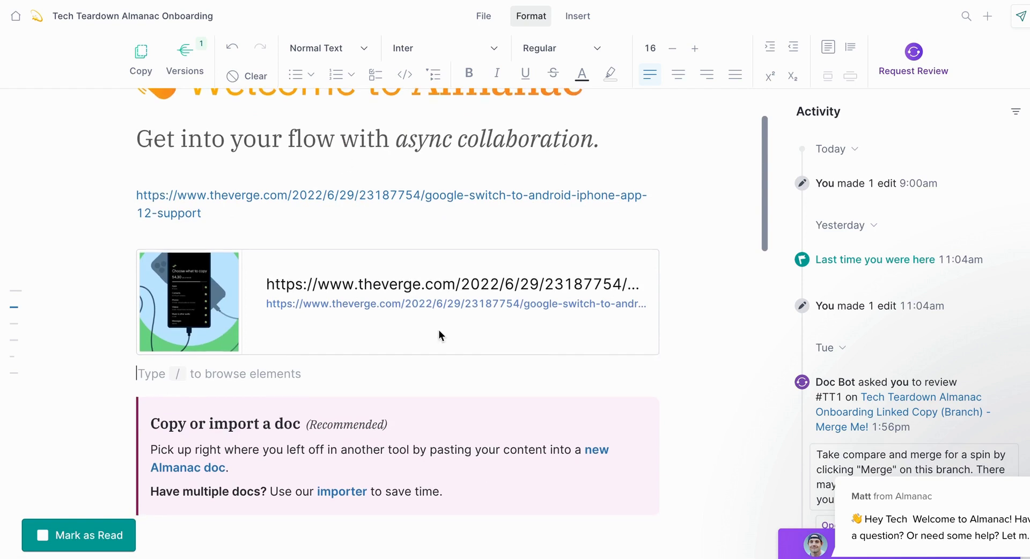
scroll(393, 201, up, 1)
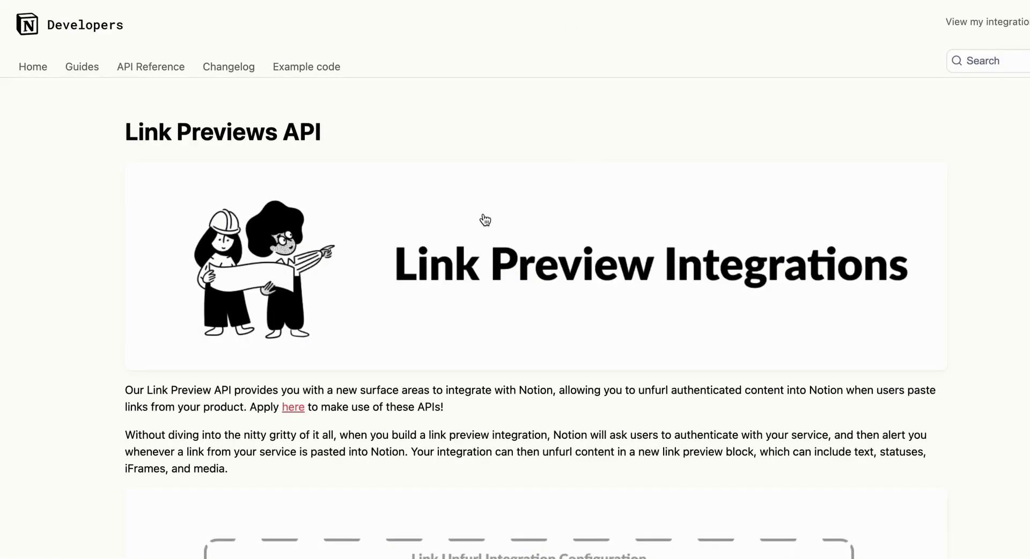
Look through Notion's Link Previews API page and the blog guide on how to create a link preview.
scroll(485, 220, down, 1)
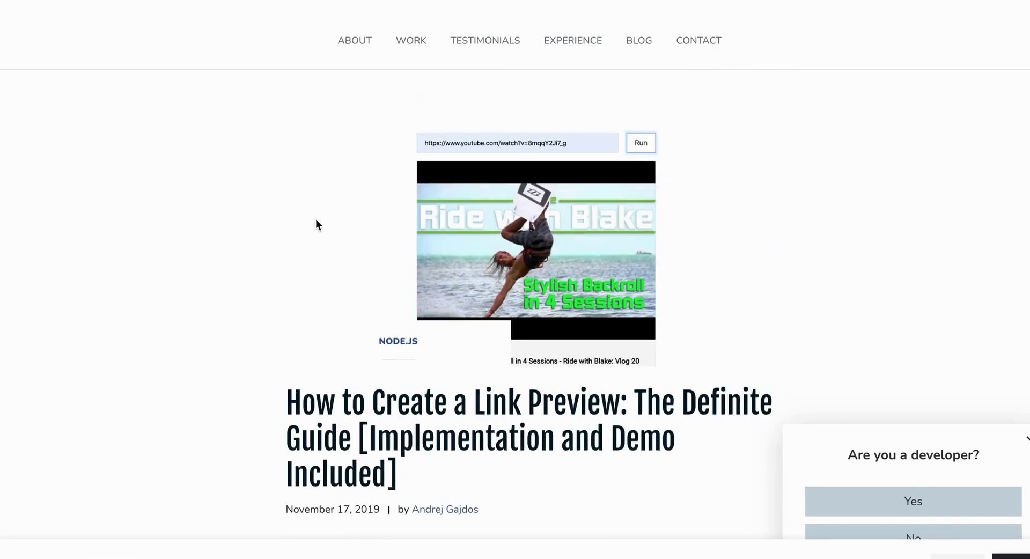
scroll(317, 224, down, 6)
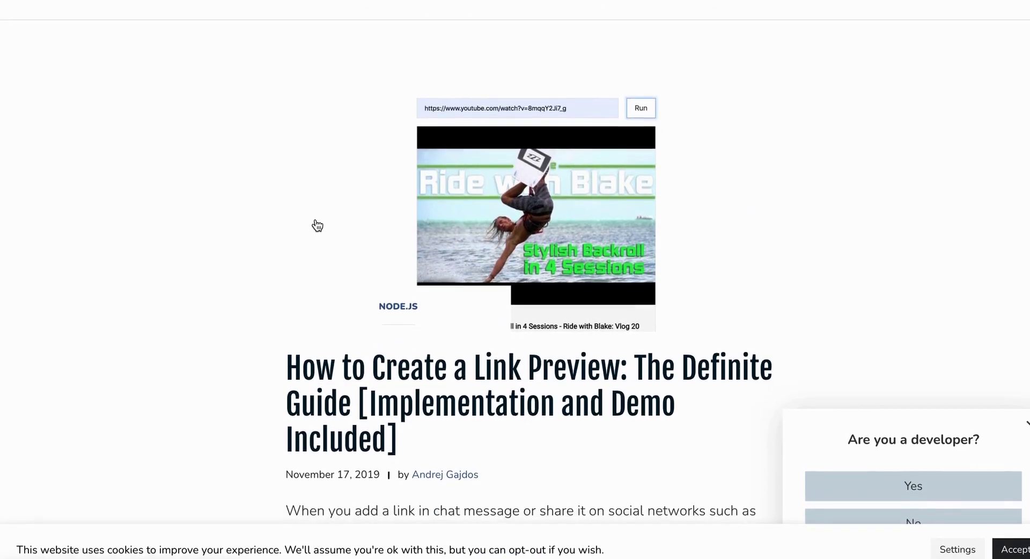
scroll(317, 224, down, 8)
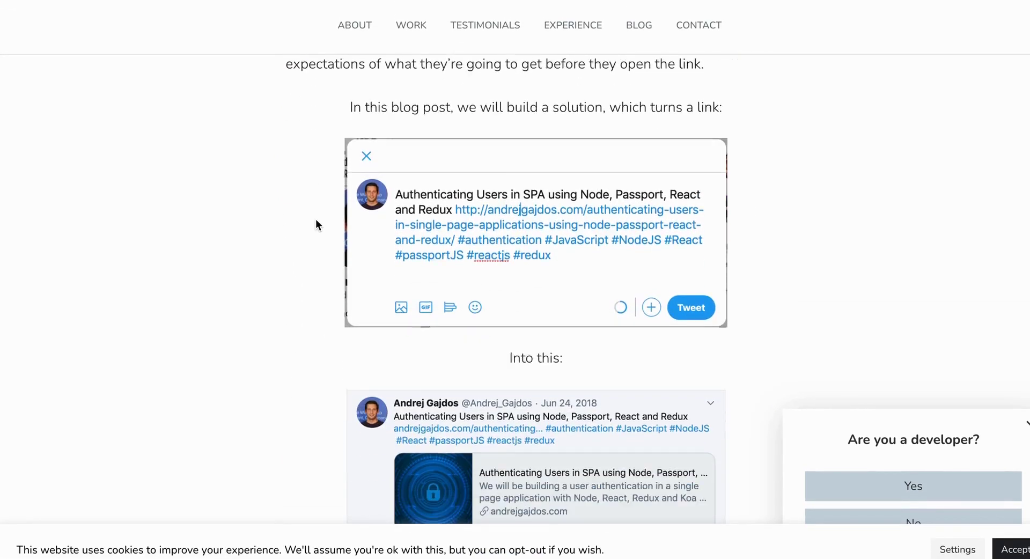
scroll(315, 224, down, 3)
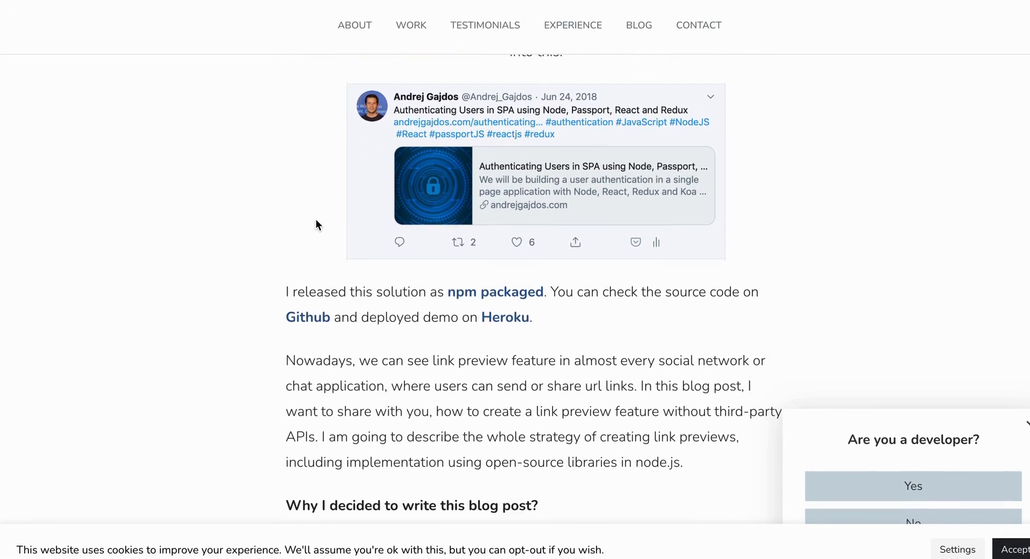
scroll(315, 219, down, 2)
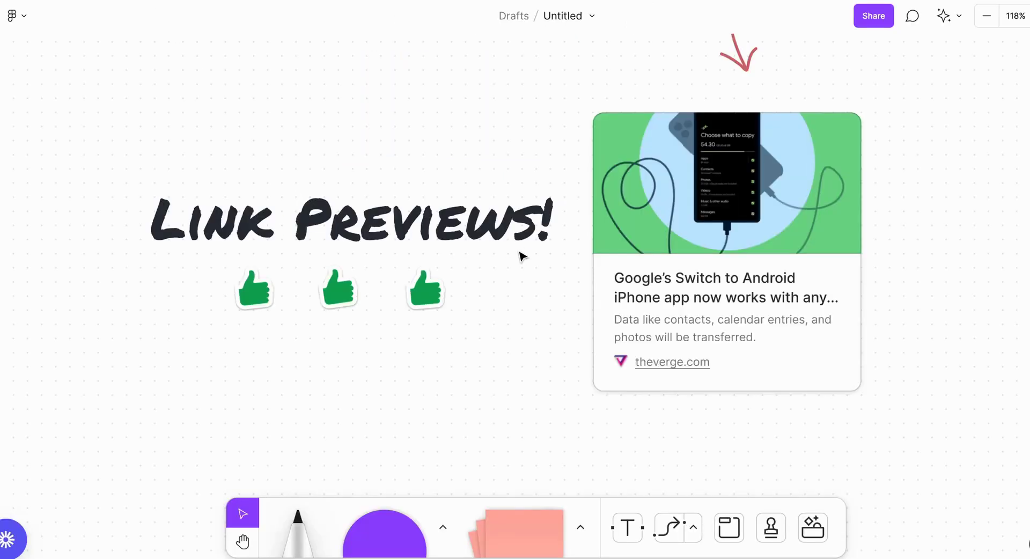
Switch to the FigJam board and duplicate the Verge link preview card beside the original.
scroll(521, 256, down, 5)
scroll(520, 257, up, 3)
scroll(520, 256, right, 2)
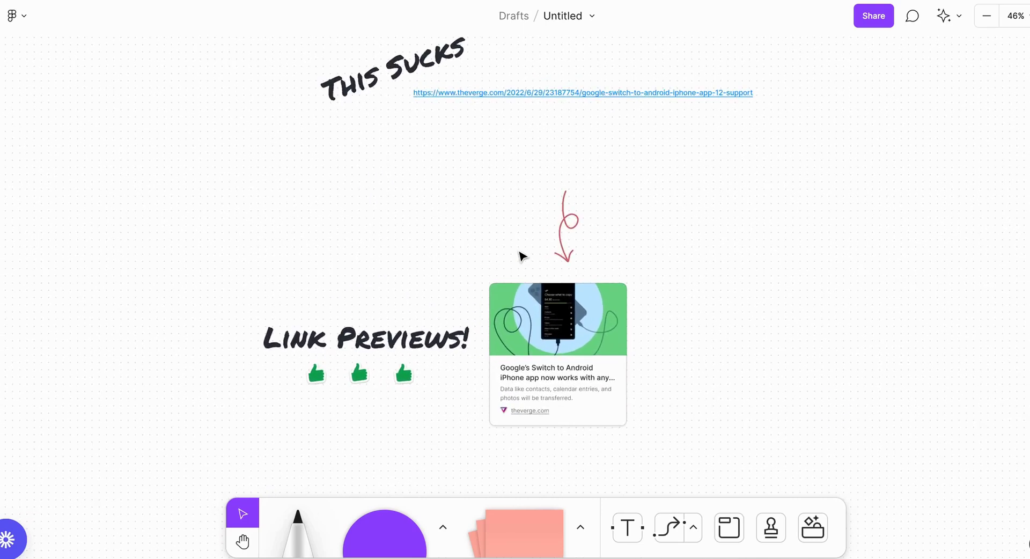
scroll(520, 257, right, 2)
scroll(521, 256, up, 2)
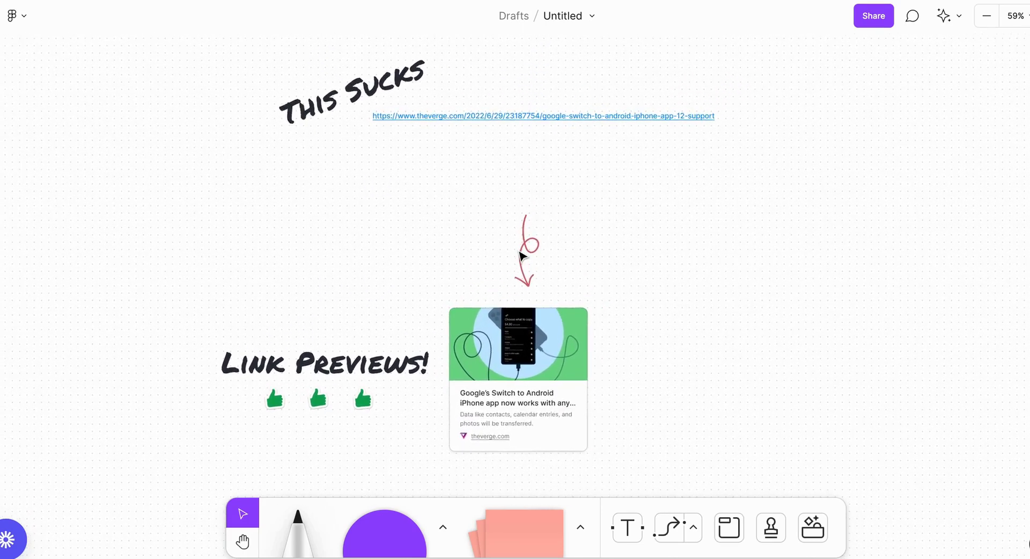
scroll(520, 256, up, 3)
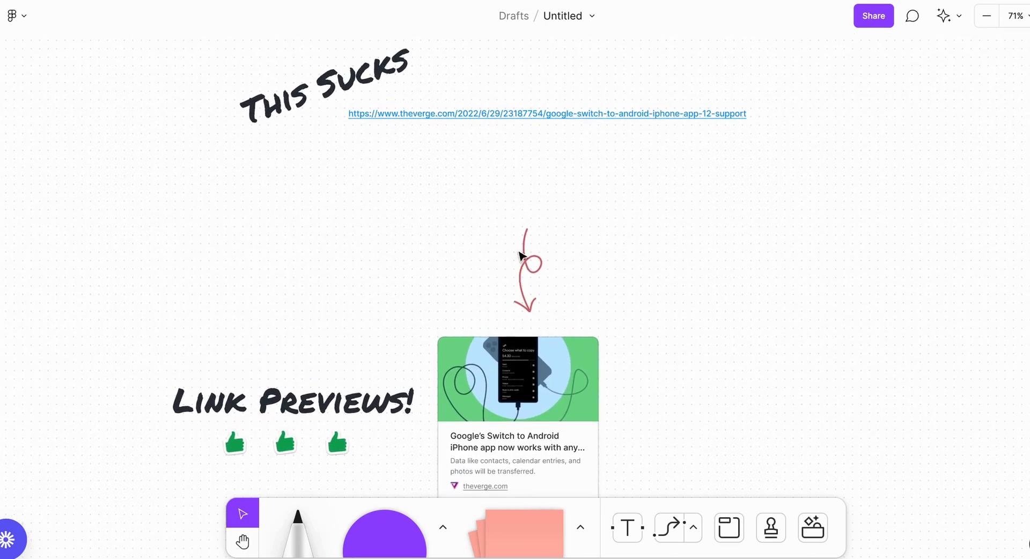
key(ctrl+d)
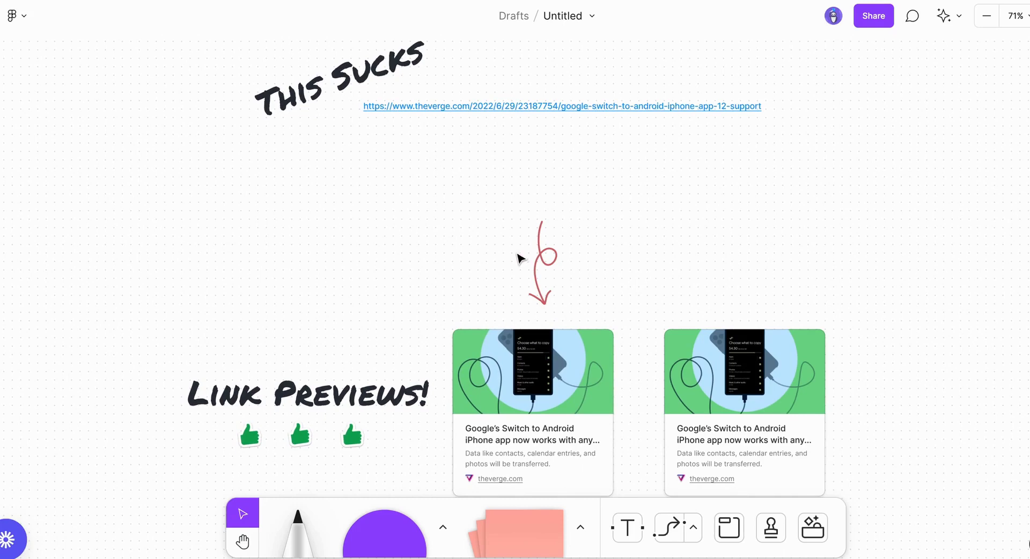
Examine the Verge link preview card next to the "Link Previews!" text on the board.
scroll(518, 254, down, 1)
scroll(518, 254, left, 1)
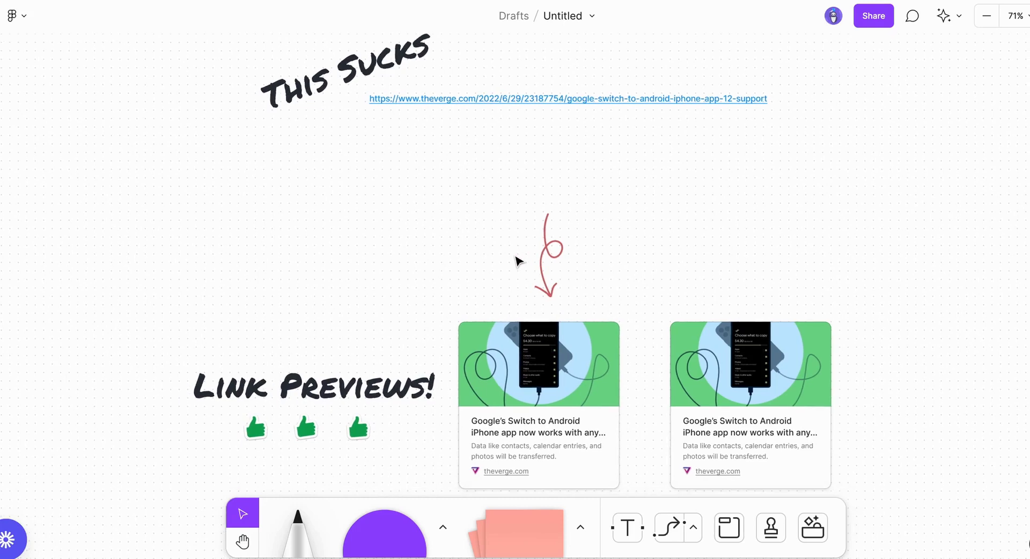
scroll(526, 266, up, 1)
scroll(526, 266, right, 1)
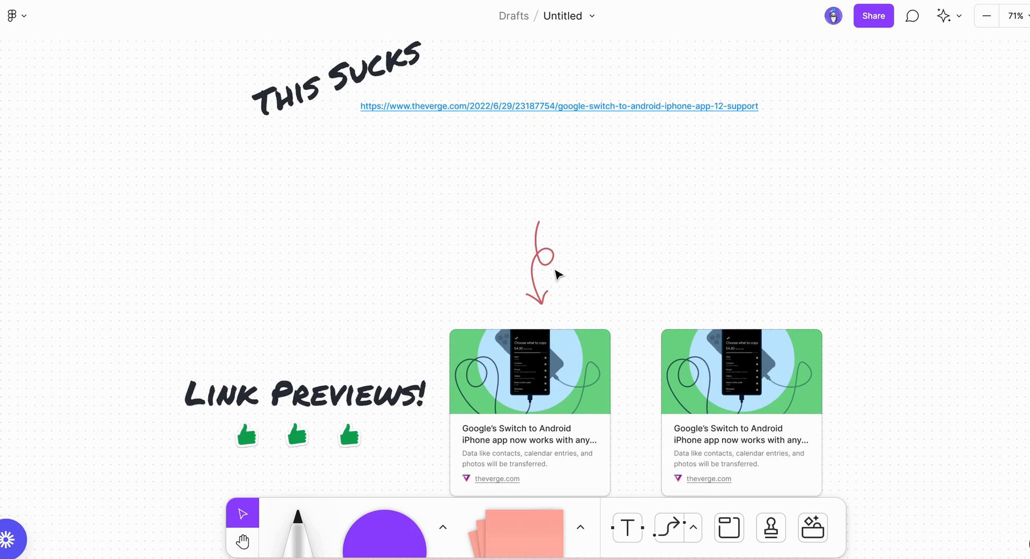
scroll(553, 288, up, 5)
scroll(547, 326, down, 5)
scroll(547, 326, left, 2)
scroll(547, 391, up, 2)
scroll(547, 391, left, 2)
scroll(546, 392, left, 3)
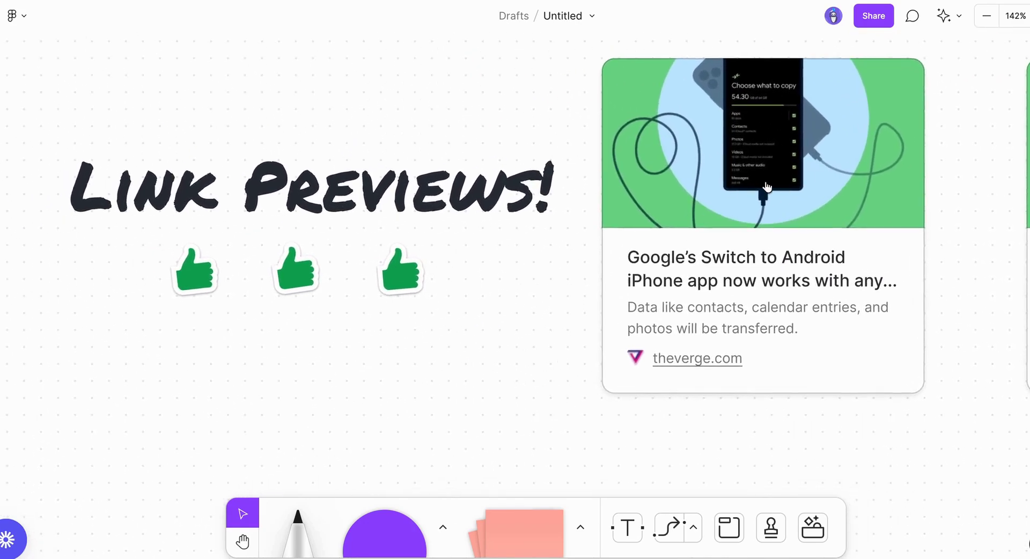
scroll(764, 185, up, 1)
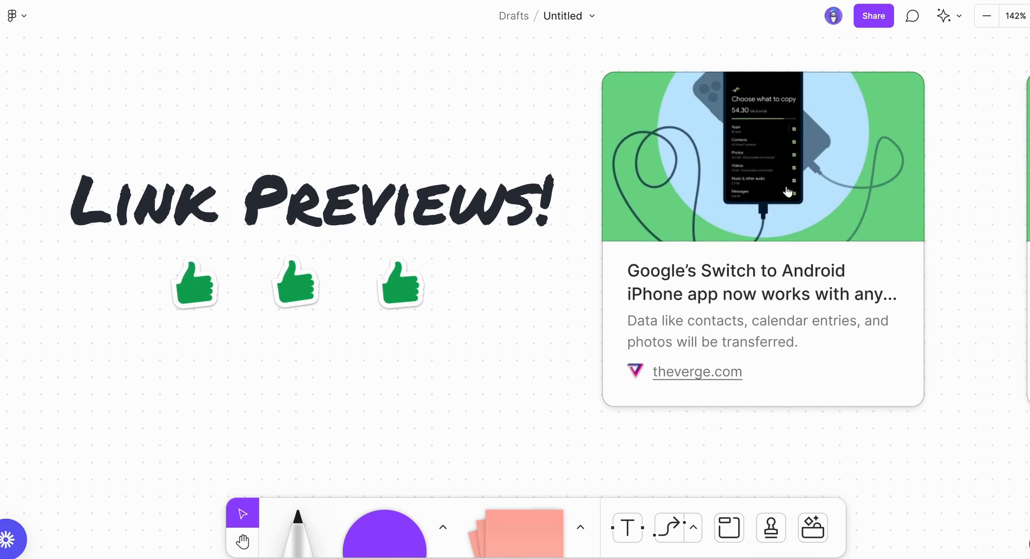
scroll(770, 188, up, 3)
scroll(770, 189, left, 3)
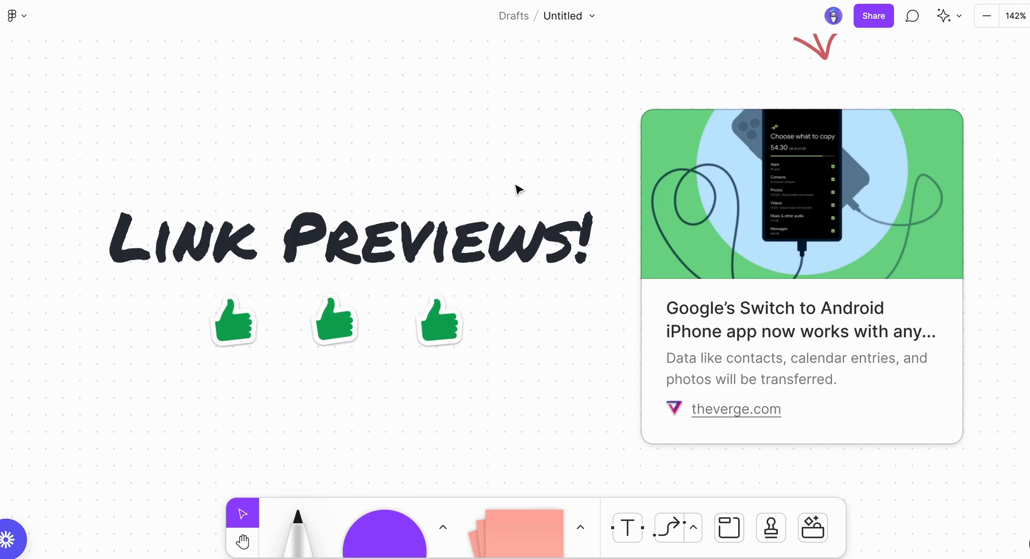
scroll(565, 263, down, 2)
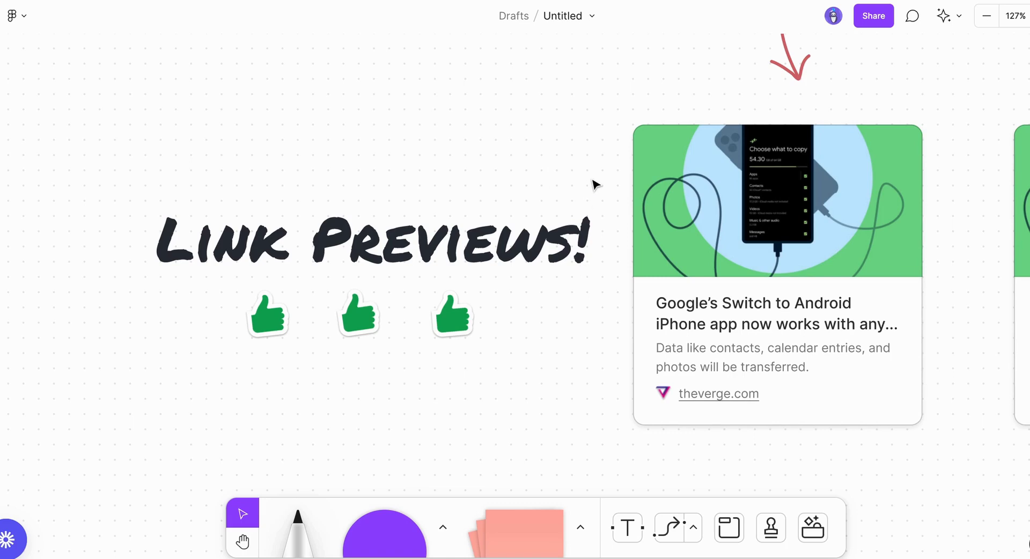
scroll(594, 184, up, 1)
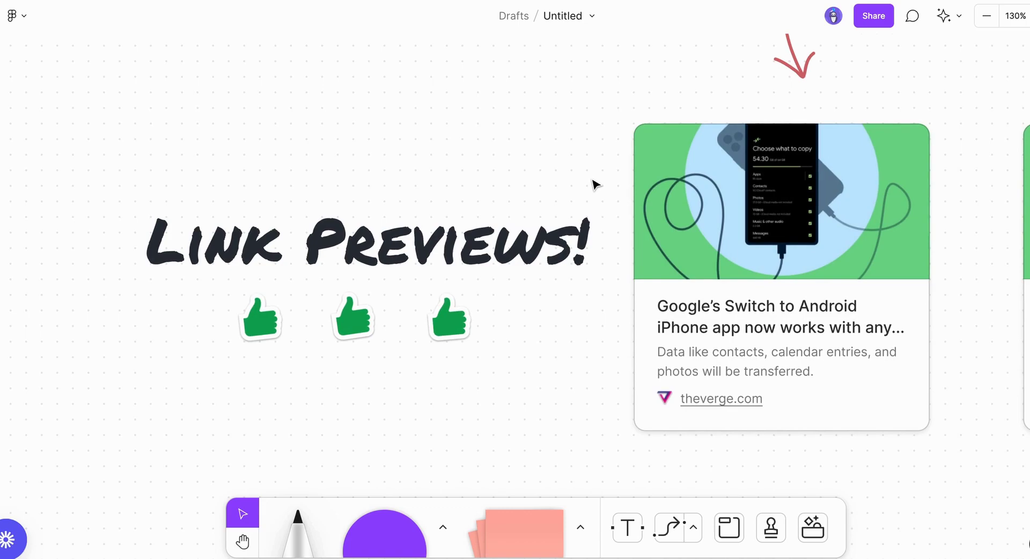